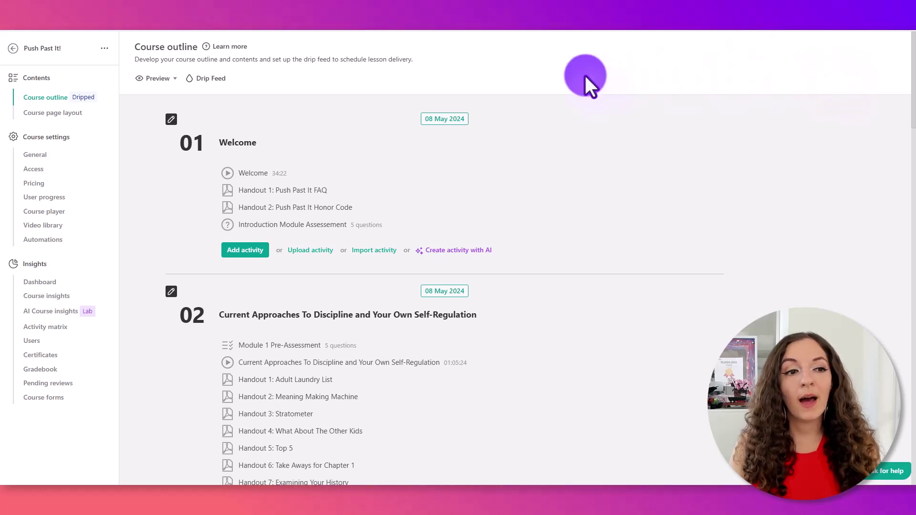
- Review the first modules of the course outline, and examine the exam templates available as a new activity for section 02
mouse_move(477, 139)
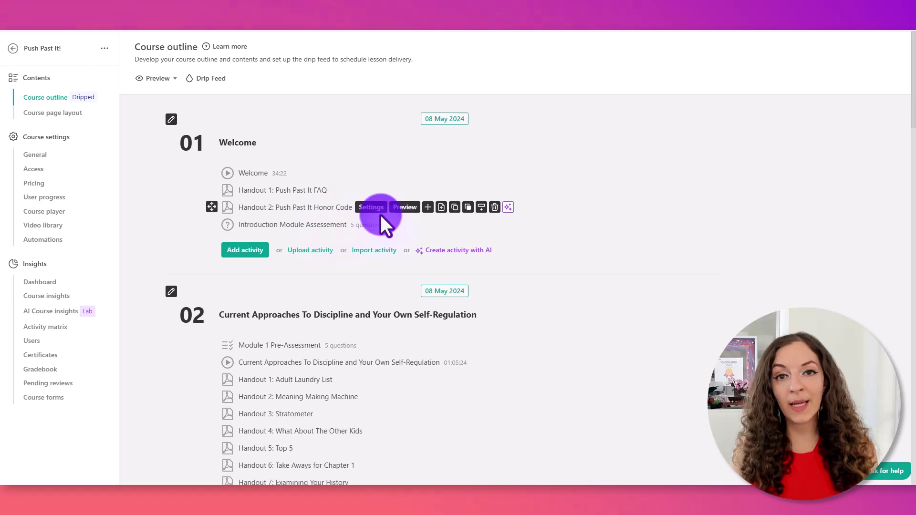
scroll(254, 214, down, 4)
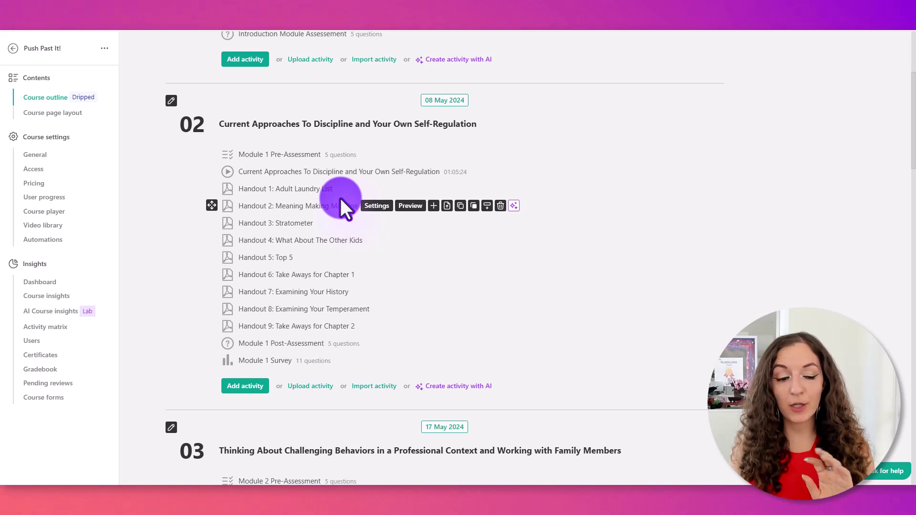
scroll(339, 260, down, 2)
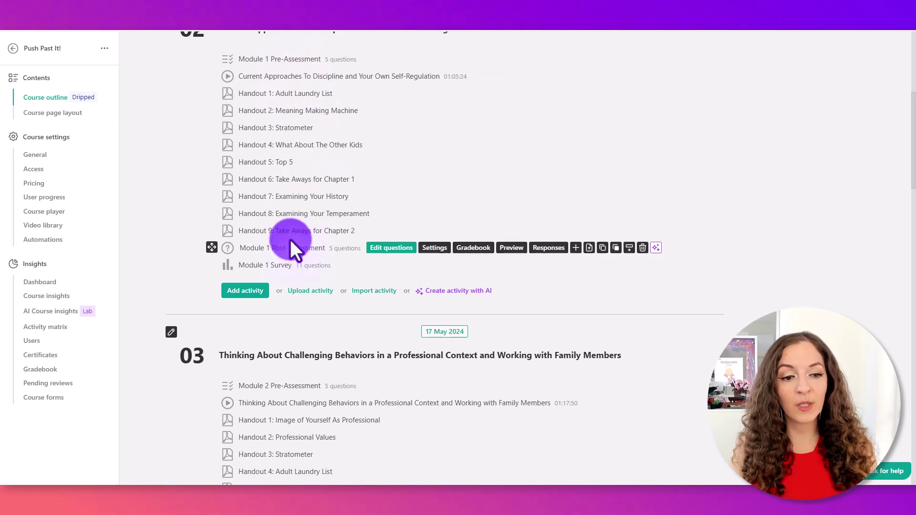
click(256, 298)
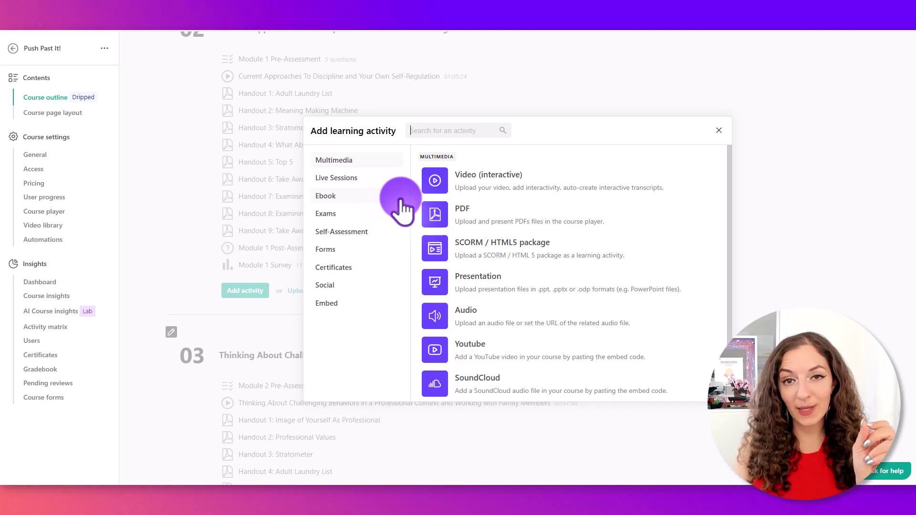
click(341, 219)
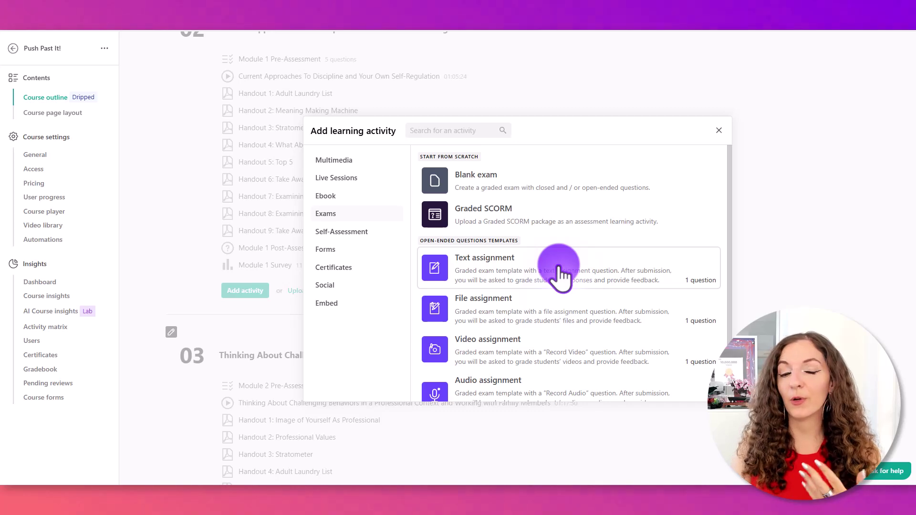
scroll(560, 270, down, 1)
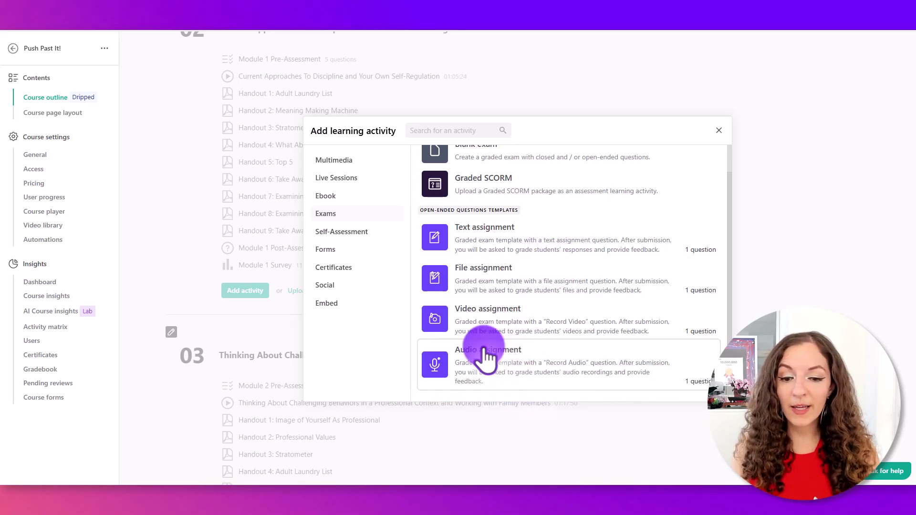
scroll(612, 287, up, 1)
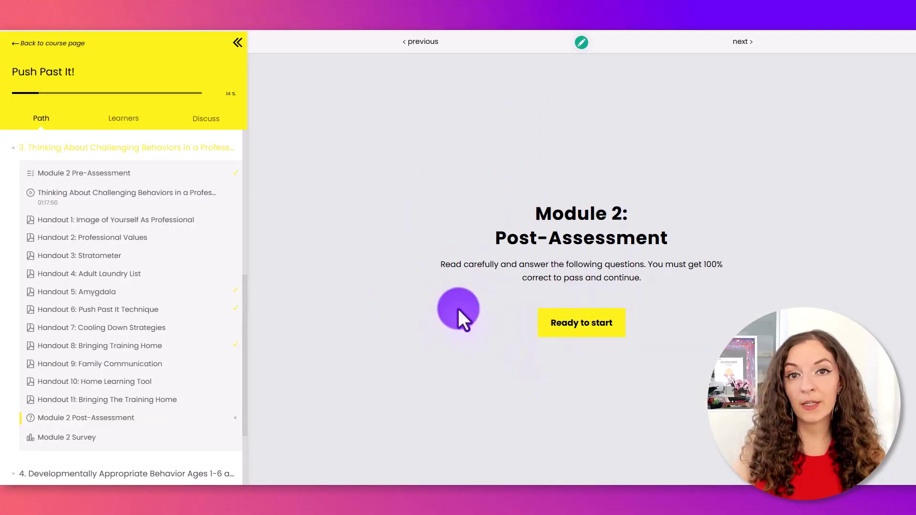
- Start the Module 2 Post-Assessment in the course player, and open the school's gradebook
click(580, 330)
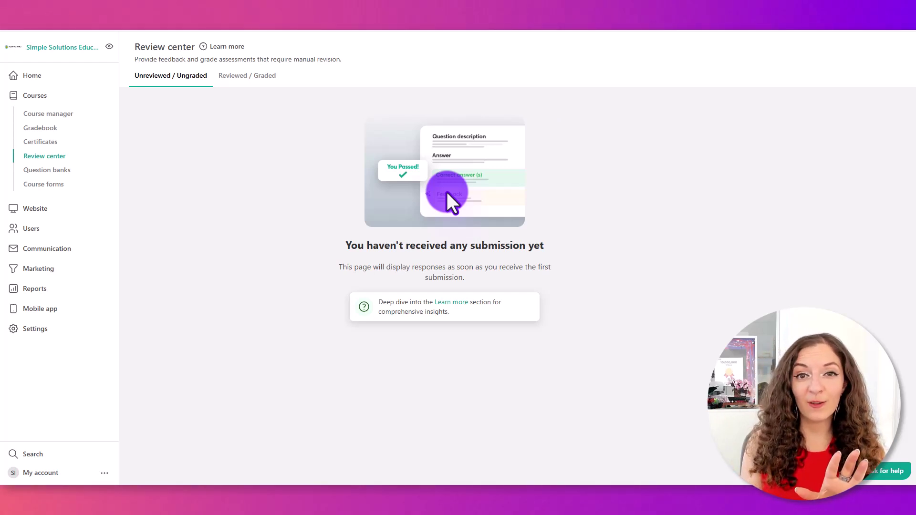
click(40, 128)
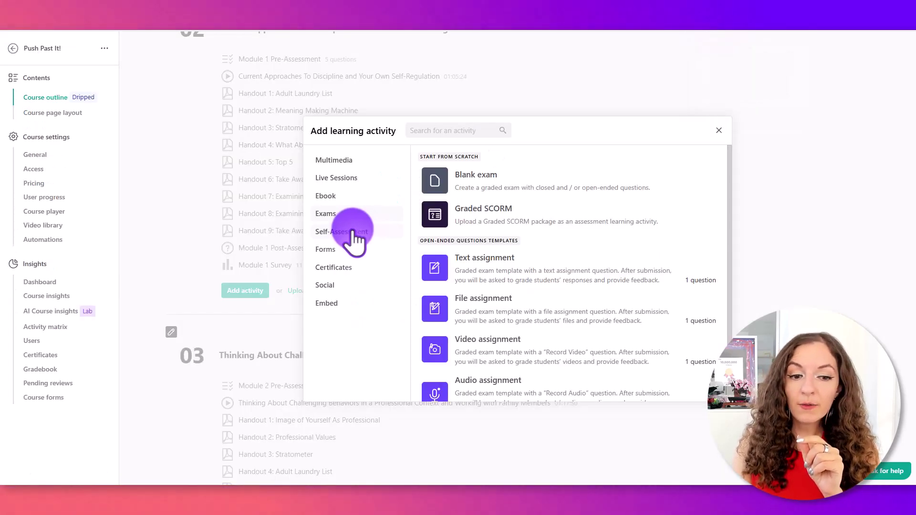
- Examine the self-assessment templates in the learning activity picker, from the blank self-assessment to the reflection and diary templates
click(347, 232)
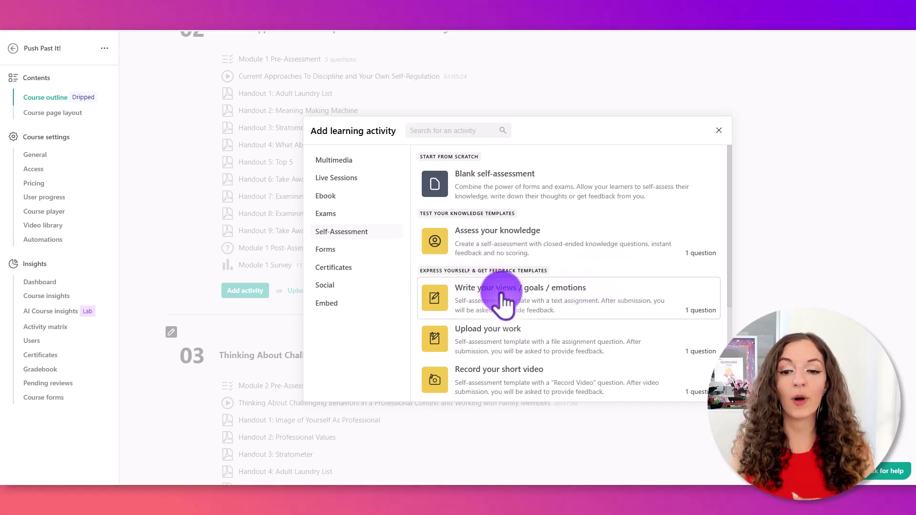
scroll(523, 300, down, 1)
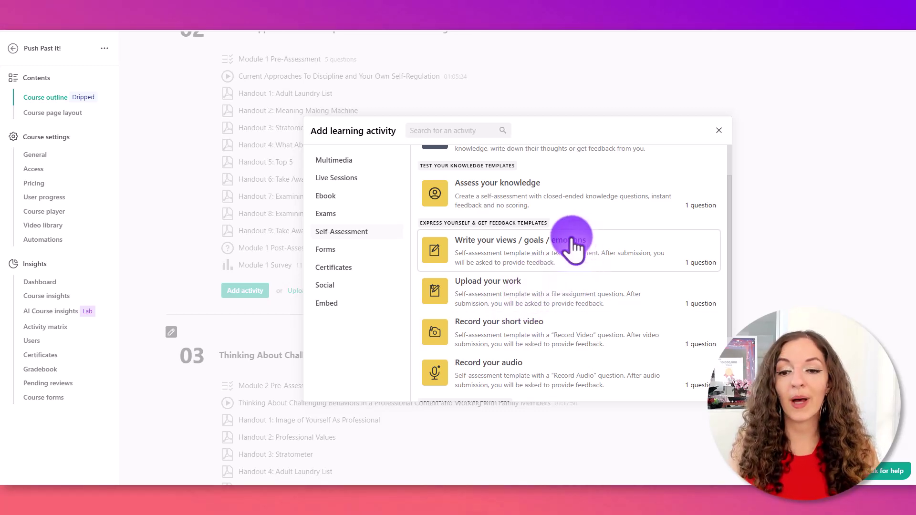
scroll(575, 246, down, 1)
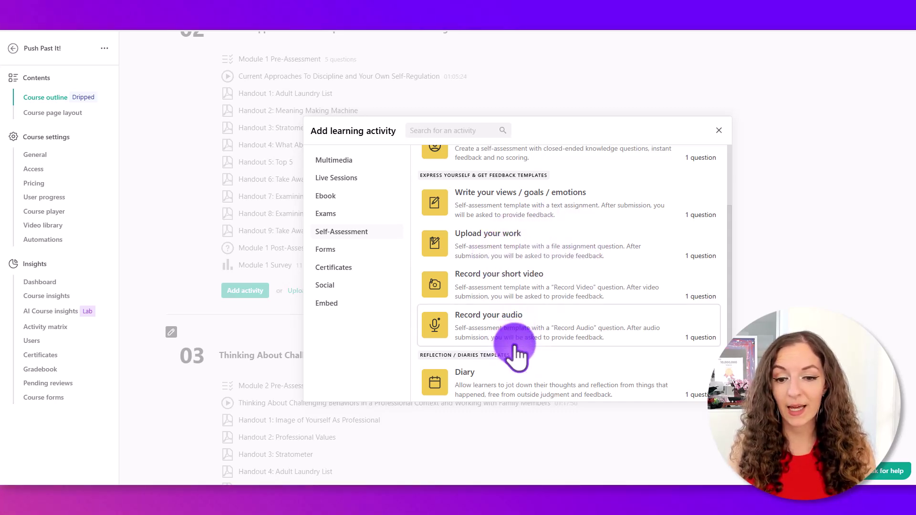
scroll(544, 286, up, 2)
scroll(521, 261, down, 1)
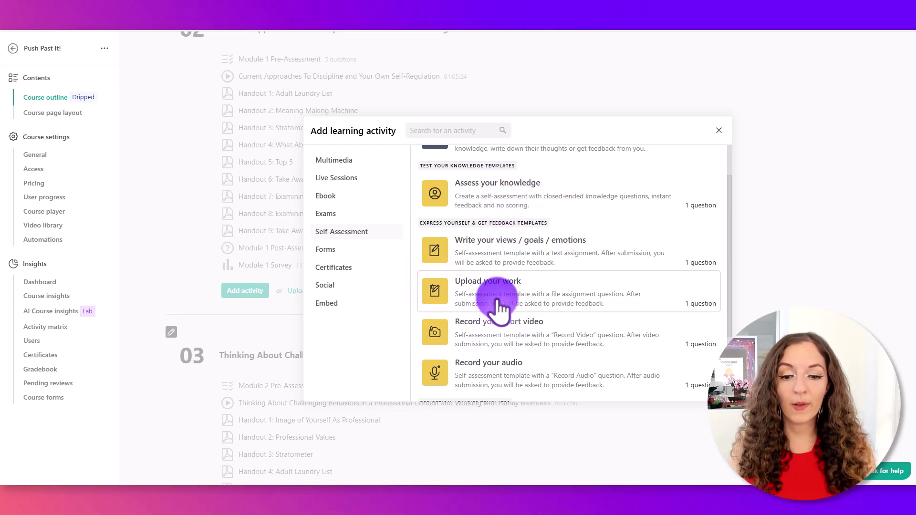
scroll(585, 262, down, 1)
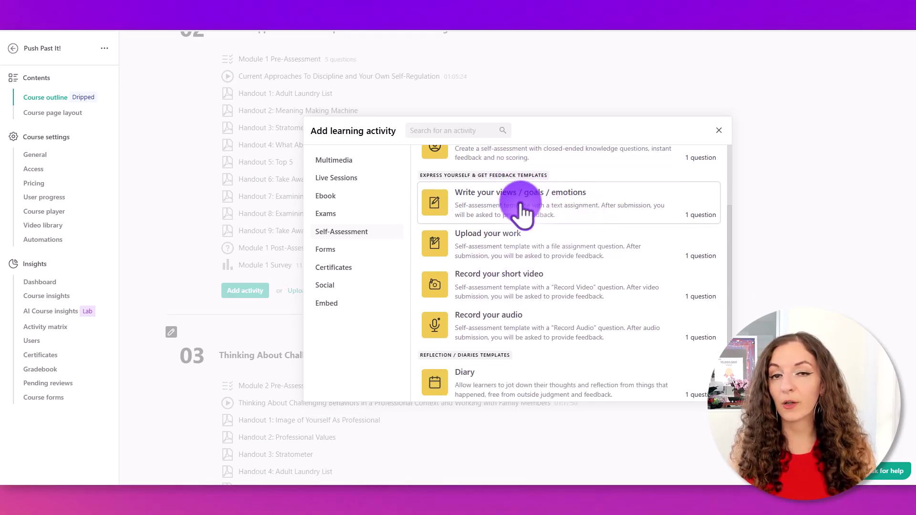
scroll(502, 396, down, 1)
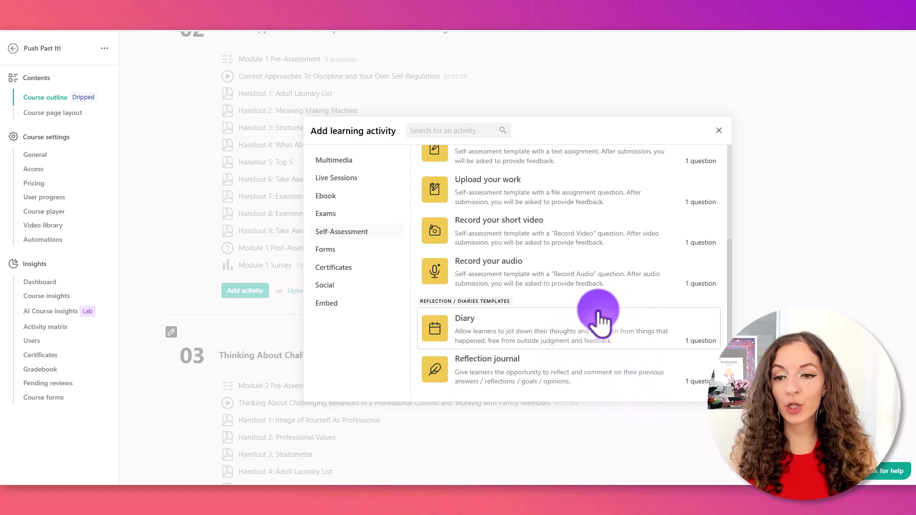
scroll(590, 353, up, 3)
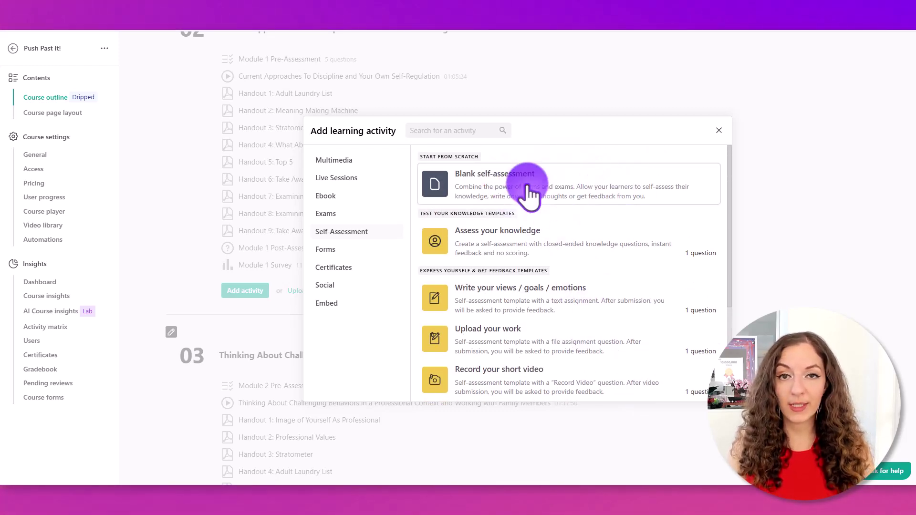
scroll(530, 193, down, 1)
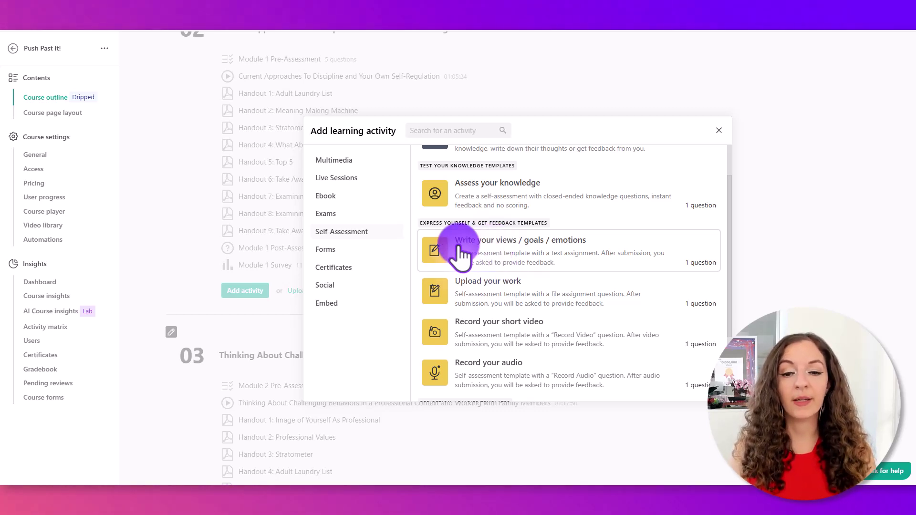
- Examine the form templates in the learning activity picker, including the course and instructor evaluations
click(326, 251)
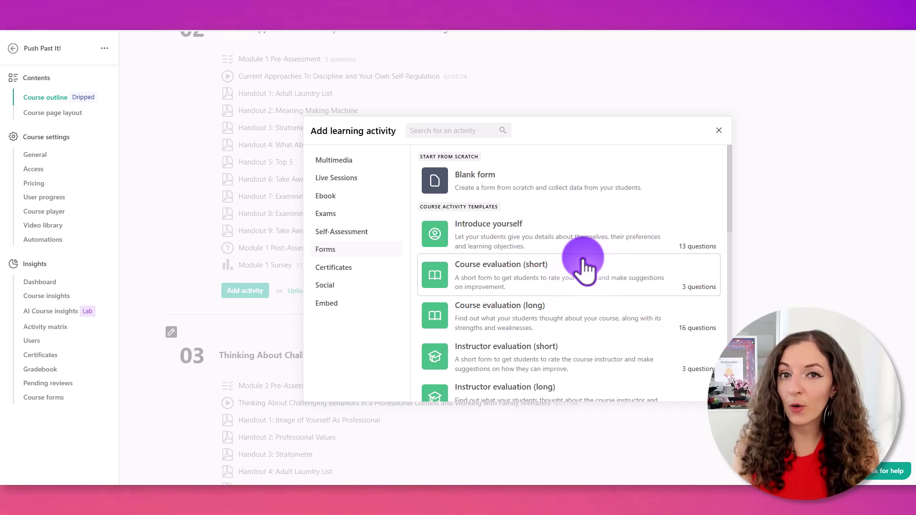
scroll(584, 271, down, 3)
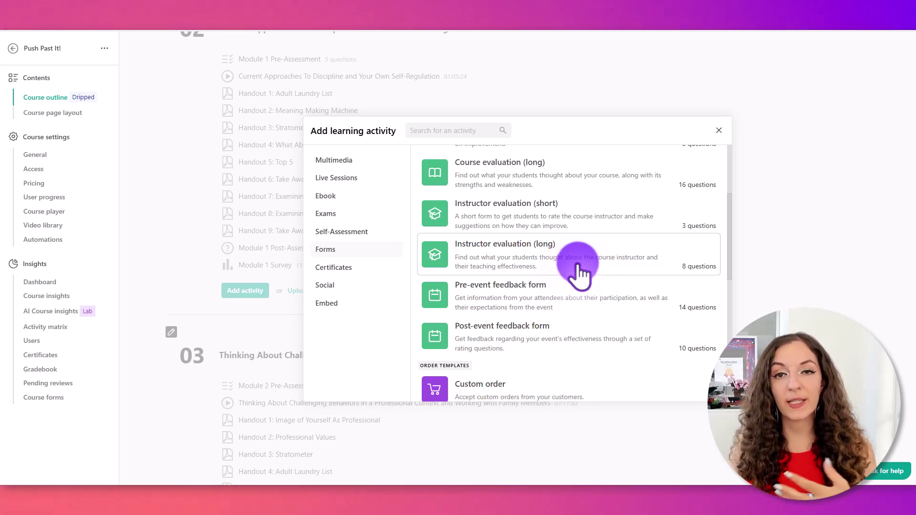
scroll(580, 272, up, 1)
scroll(580, 272, up, 1)
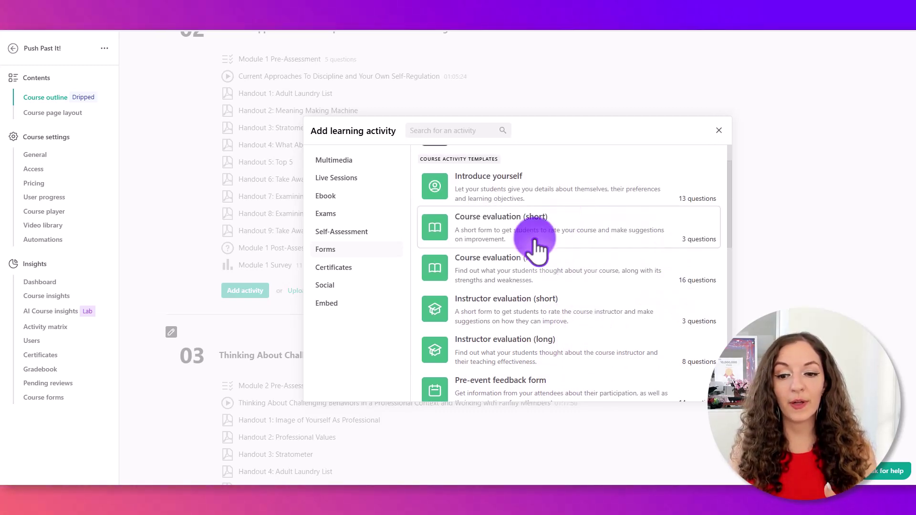
scroll(500, 319, up, 1)
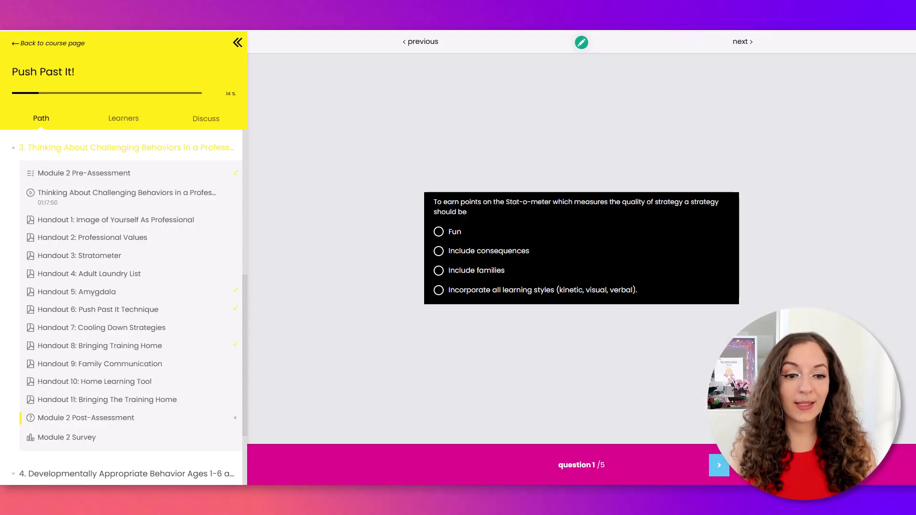
- Leave the post-assessment for the Module 2 Survey in the course player and read through its questions
scroll(61, 267, down, 2)
click(61, 329)
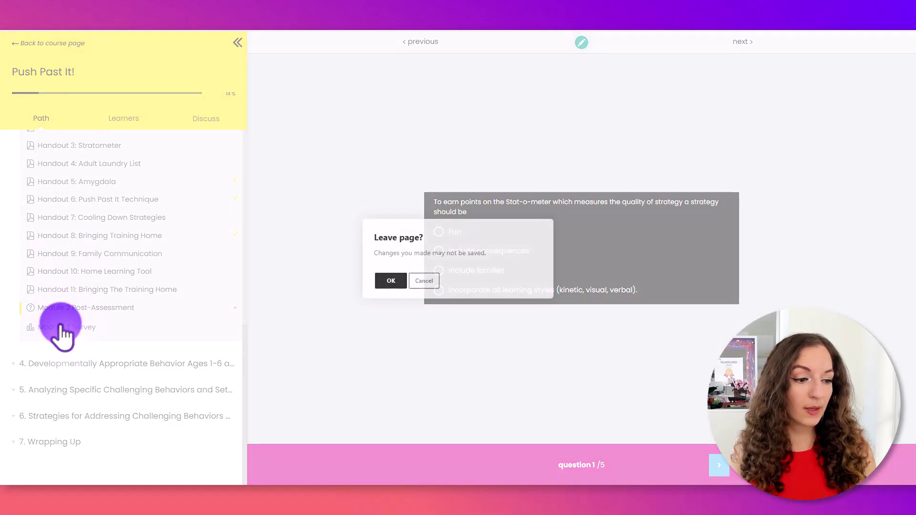
click(392, 281)
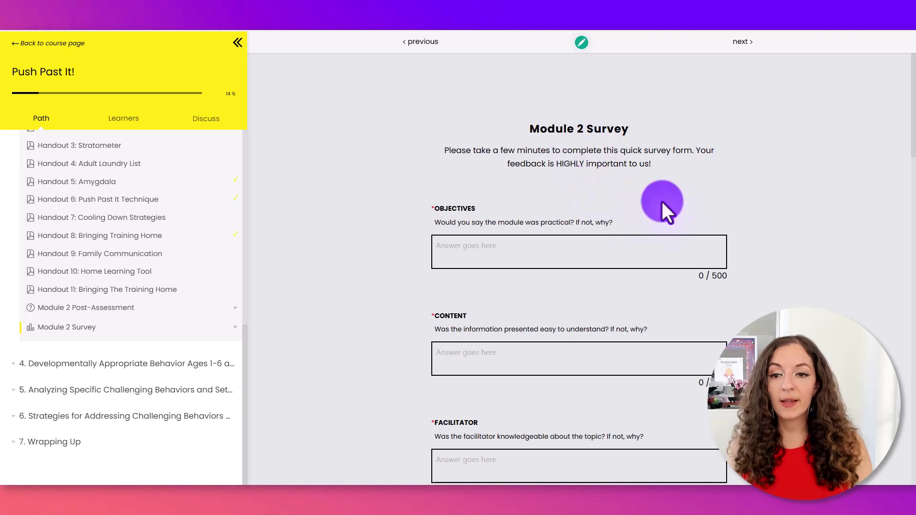
scroll(626, 218, down, 2)
scroll(625, 218, down, 2)
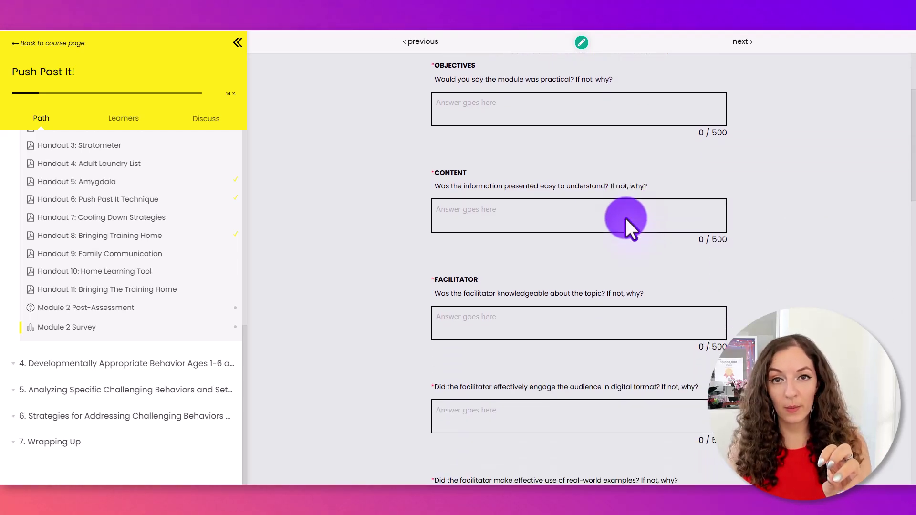
scroll(546, 183, up, 4)
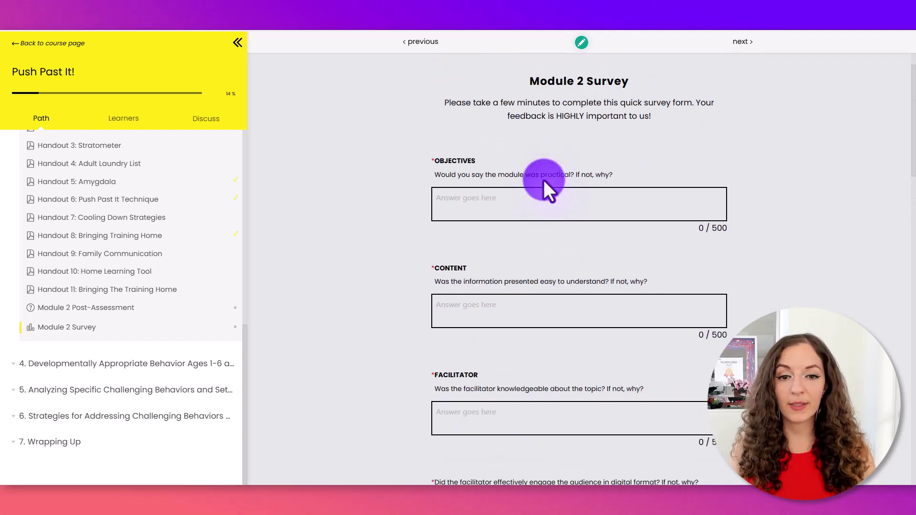
scroll(513, 217, down, 4)
scroll(515, 218, down, 5)
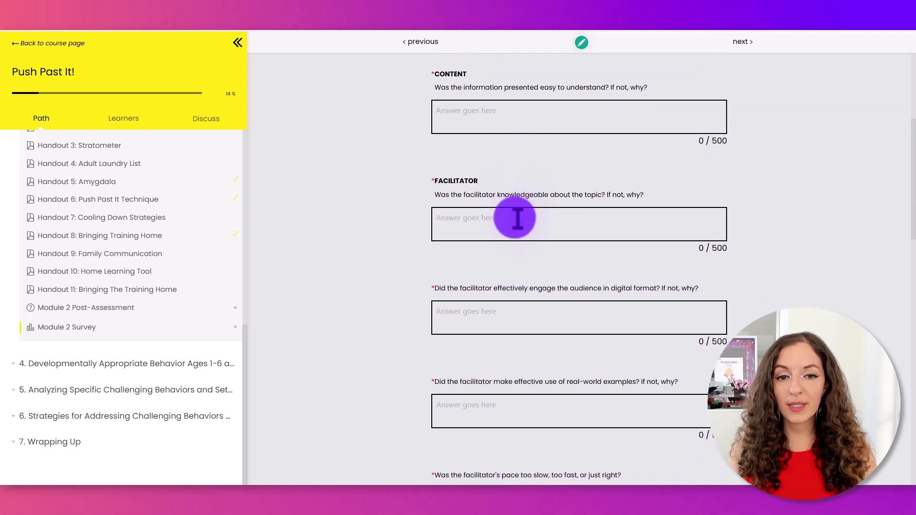
scroll(517, 218, down, 6)
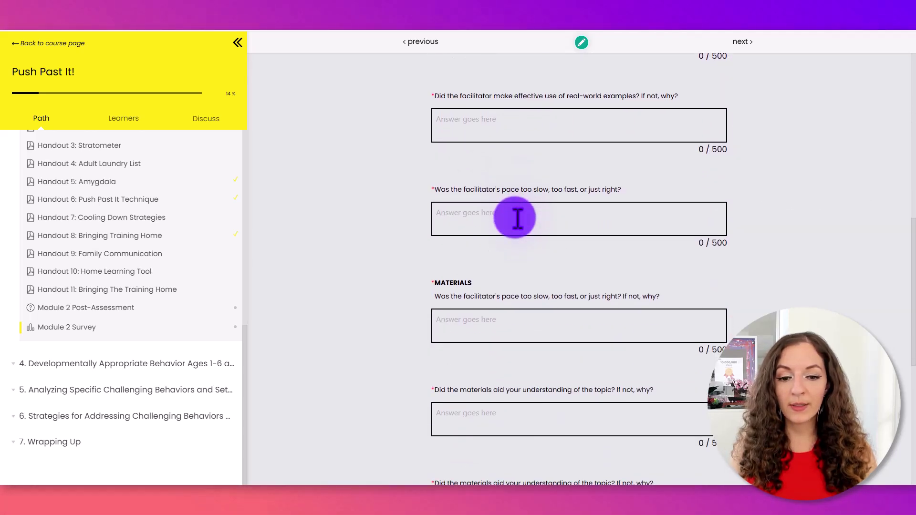
scroll(517, 227, down, 3)
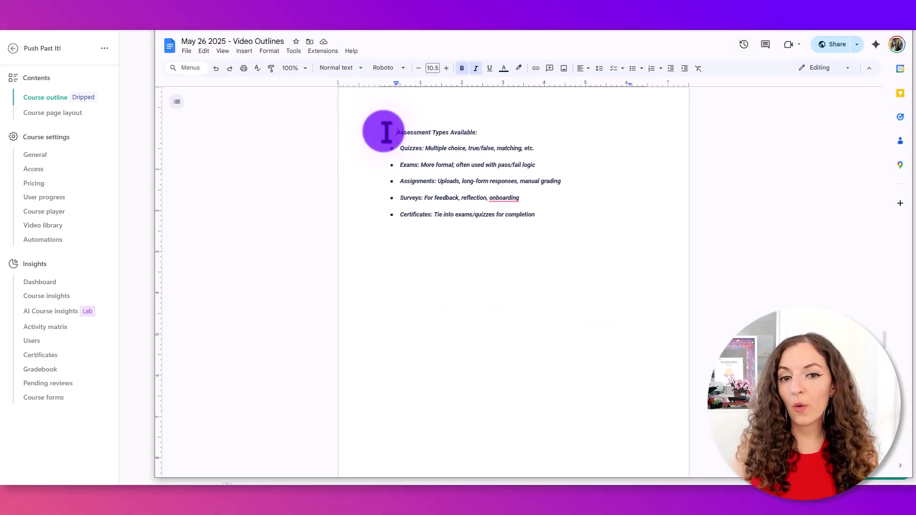
- Highlight the list of available assessment types in the Google Docs video outline, then clear the highlight
drag(386, 132, 566, 247)
click(551, 252)
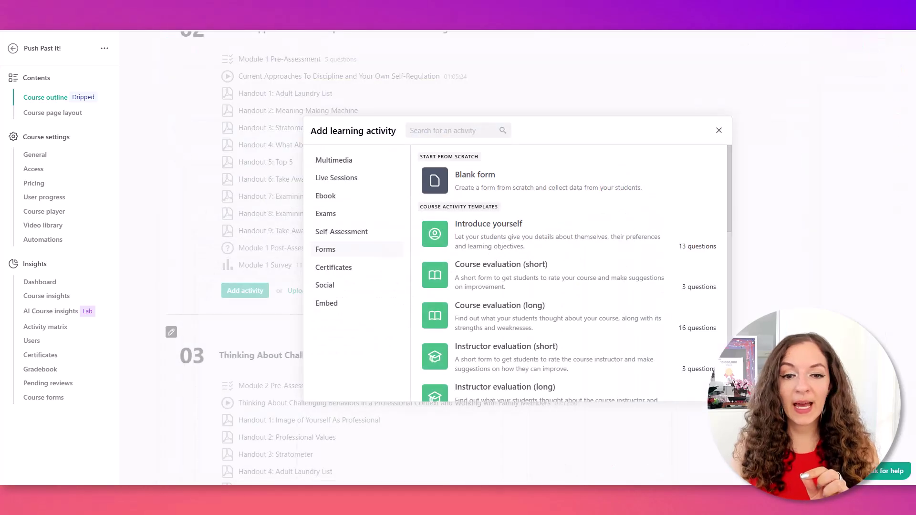
- Close the learning activity picker and open the AI assistant for creating activities in section 02
click(721, 138)
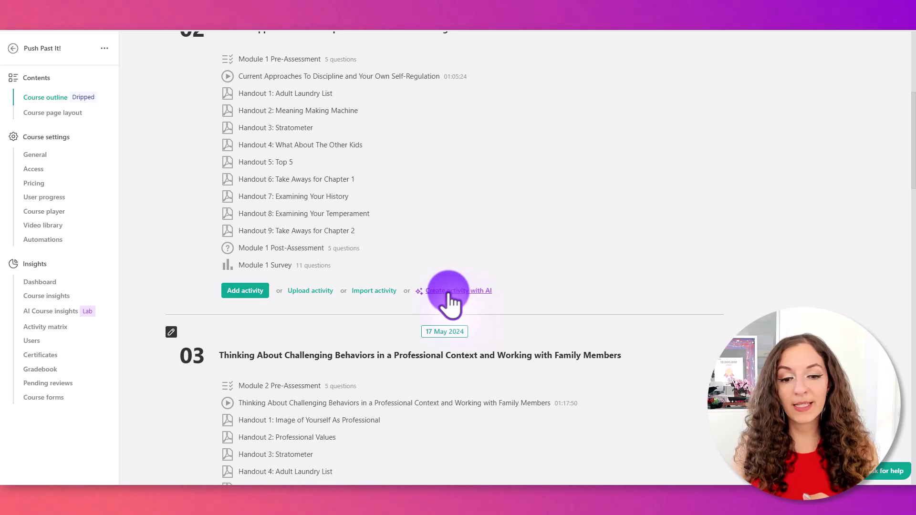
click(463, 289)
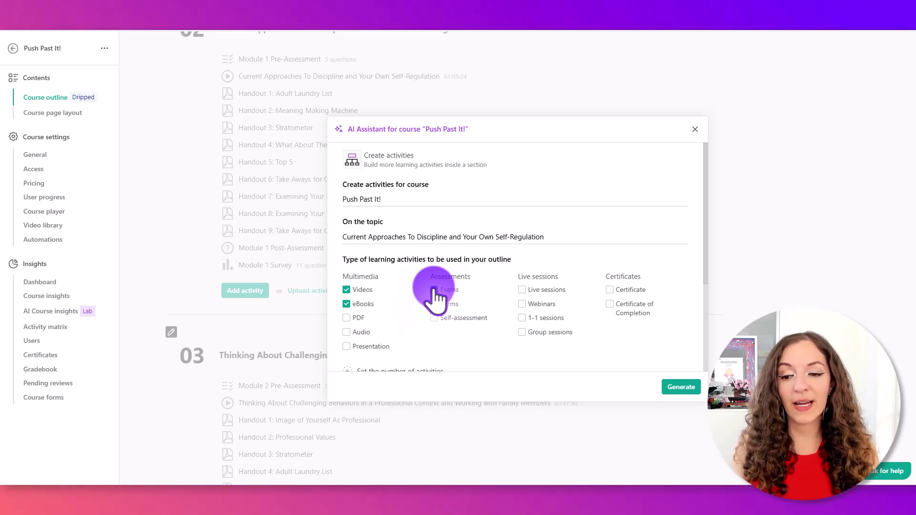
- Add a text assignment exam named "Test" at the end of section 03, then save it and open it for editing
scroll(437, 298, down, 3)
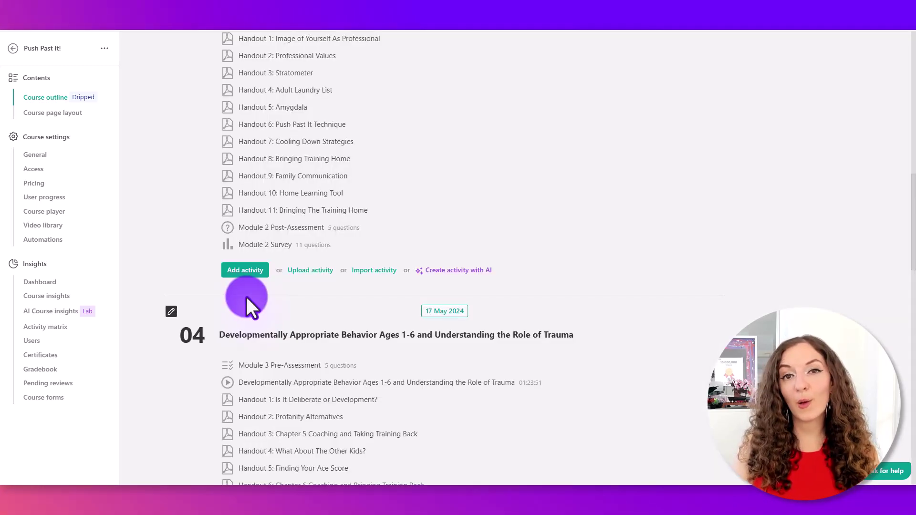
click(245, 269)
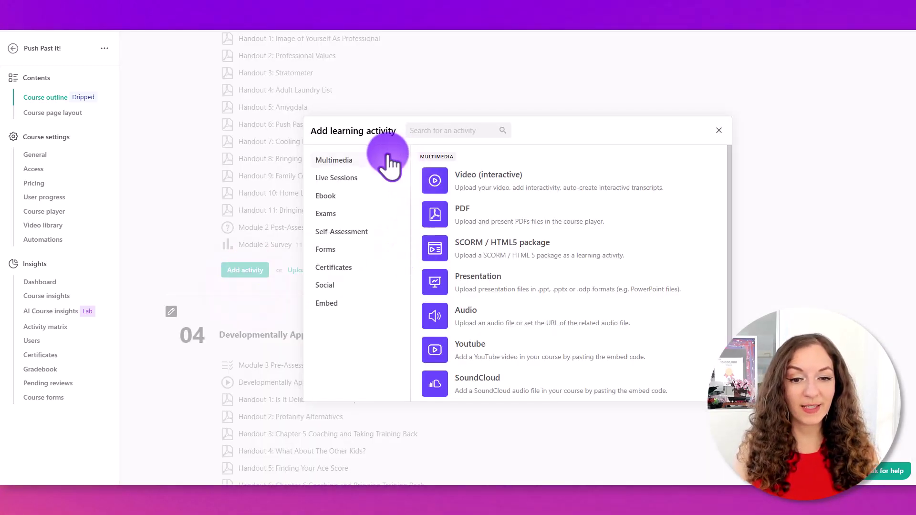
click(330, 213)
click(496, 292)
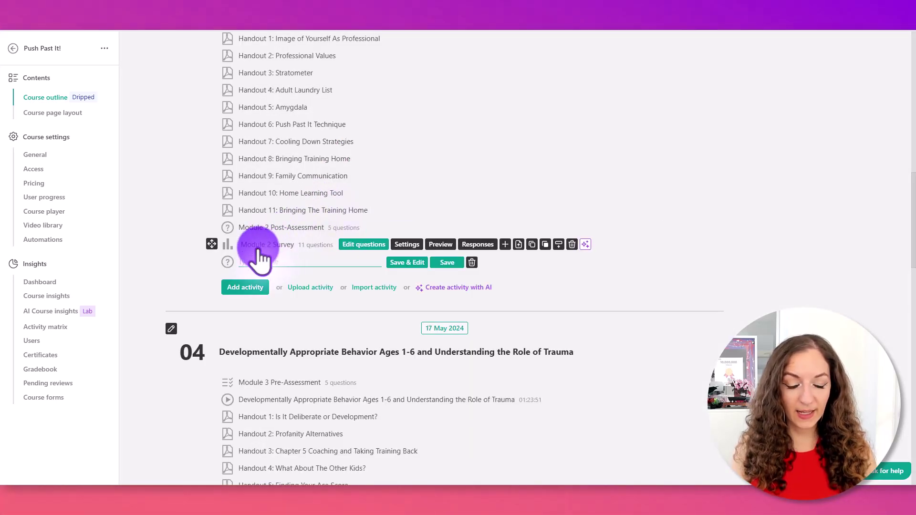
text(Test)
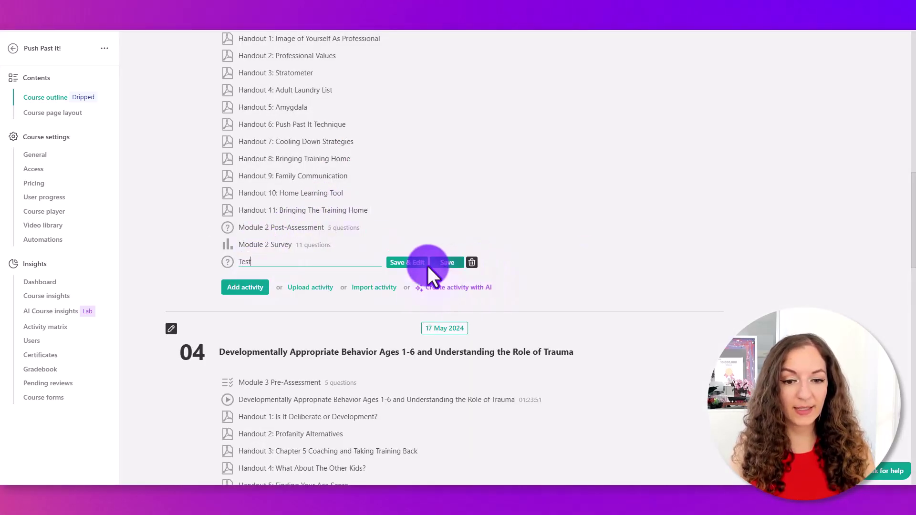
click(402, 249)
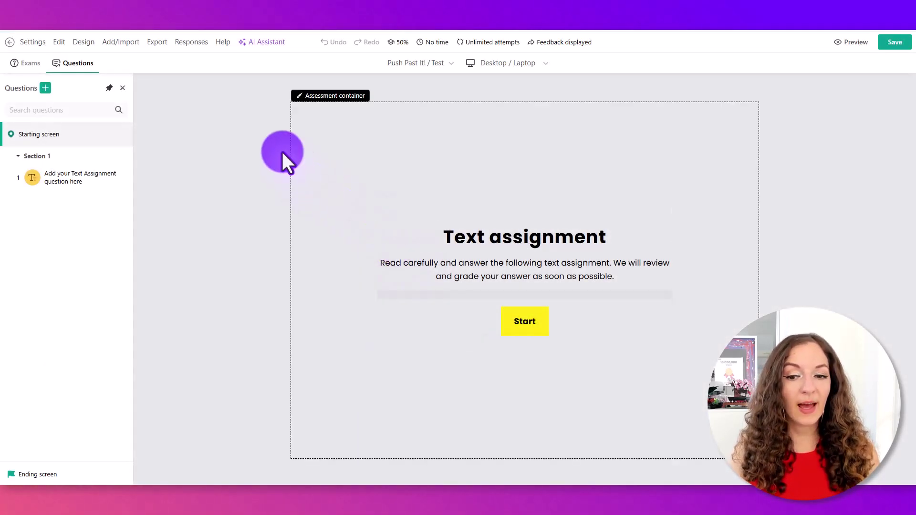
- Start the AI assistant's Create questions form for the Test exam, looking over its question types and optional settings
click(263, 43)
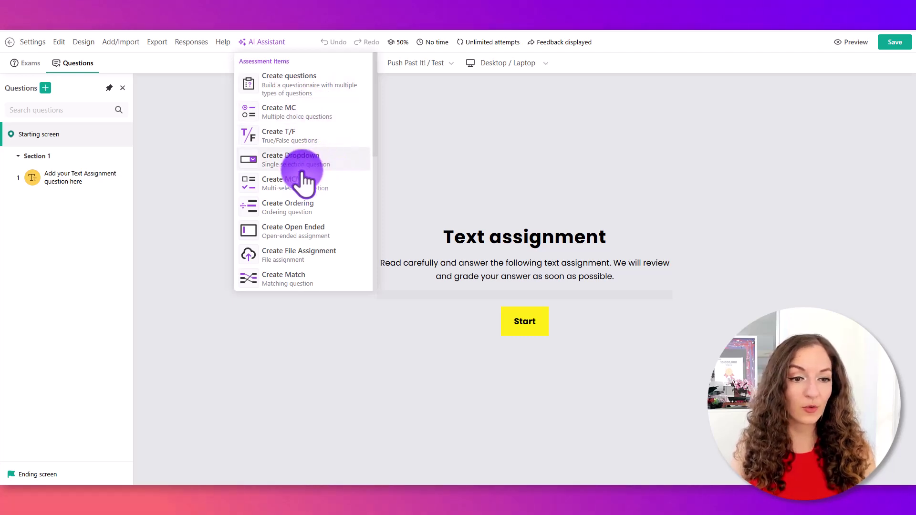
scroll(289, 241, down, 5)
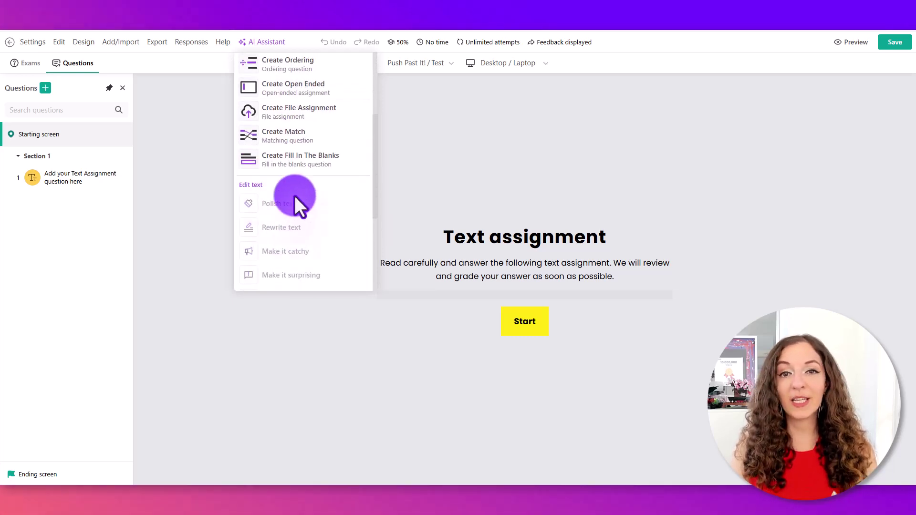
scroll(295, 198, up, 5)
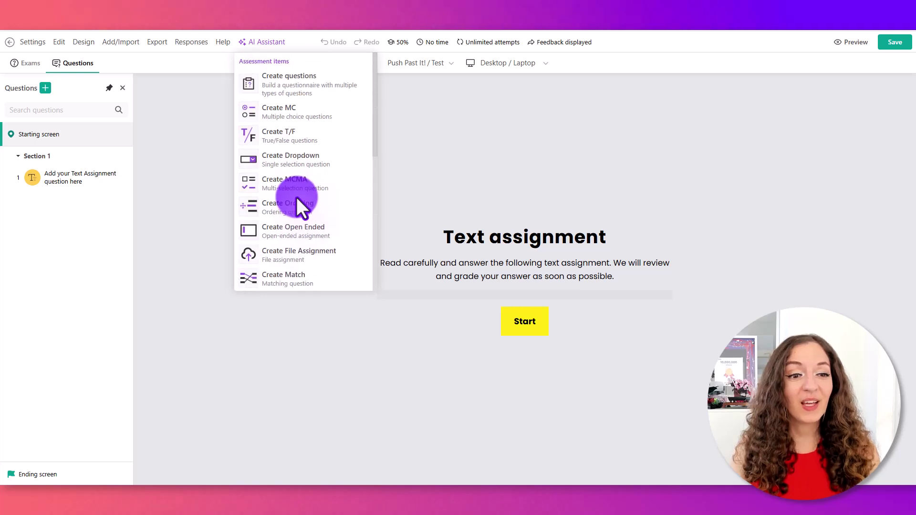
click(303, 92)
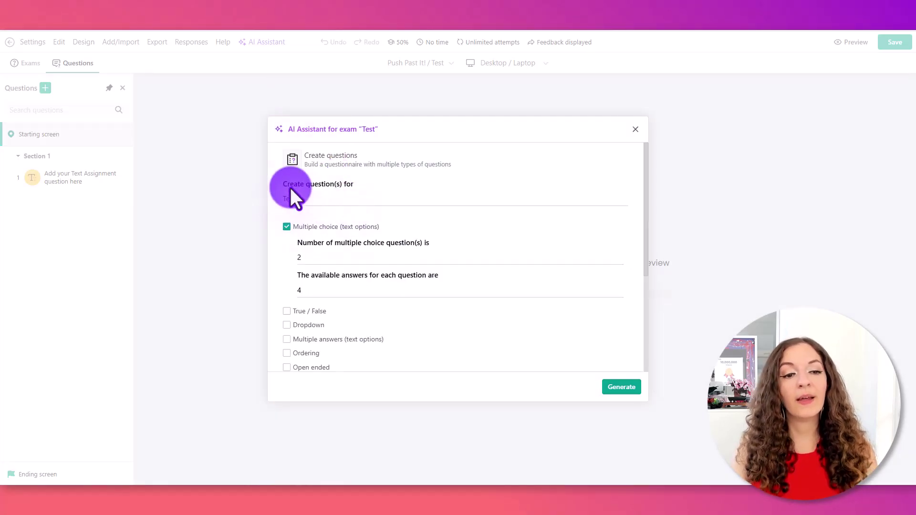
scroll(367, 334, down, 3)
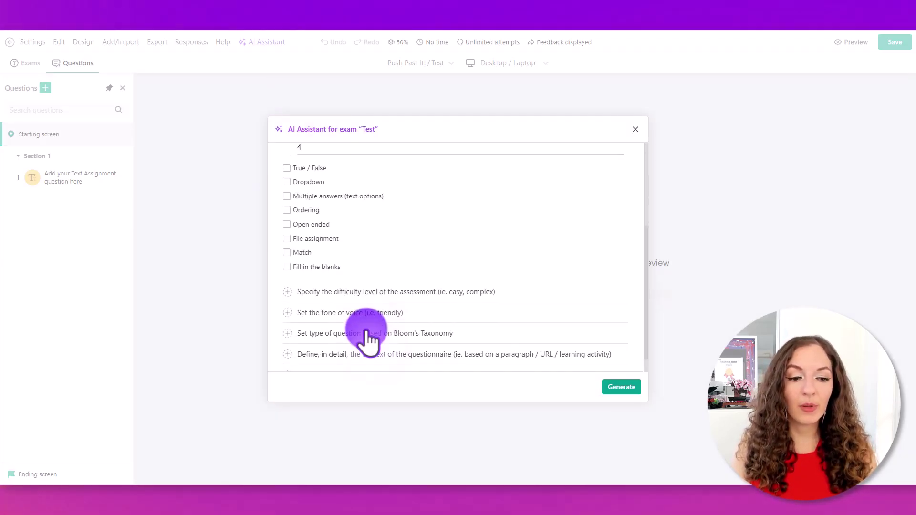
scroll(373, 338, up, 4)
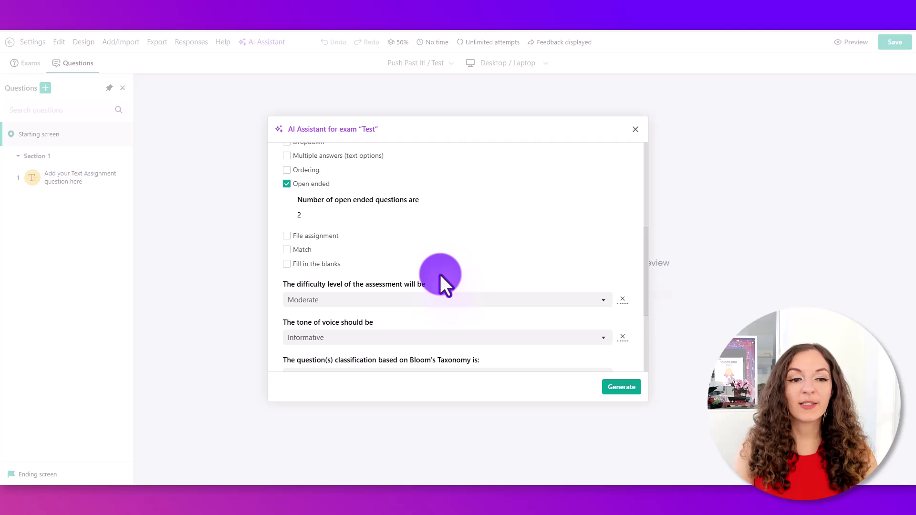
- Review the question counts, difficulty, tone and source settings in the AI form, including the available Bloom's Taxonomy classifications
scroll(440, 274, up, 3)
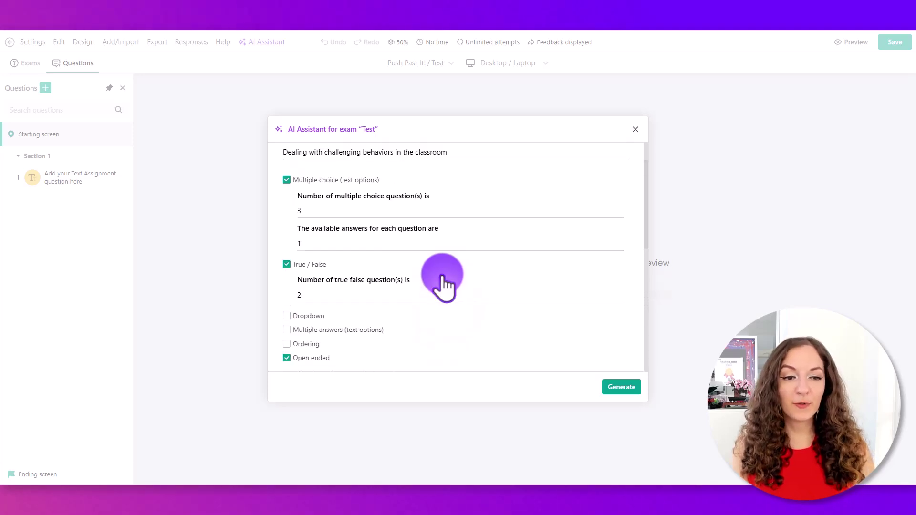
scroll(439, 273, up, 1)
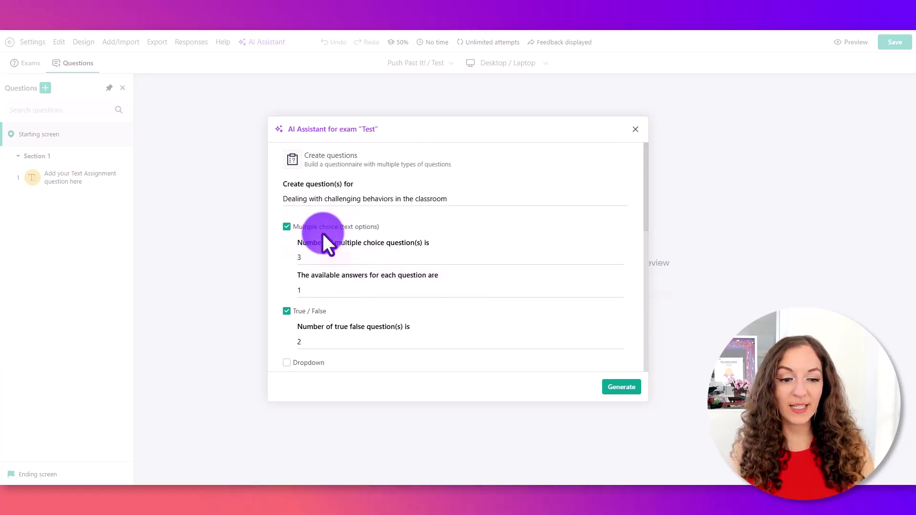
scroll(328, 231, down, 2)
scroll(323, 205, up, 2)
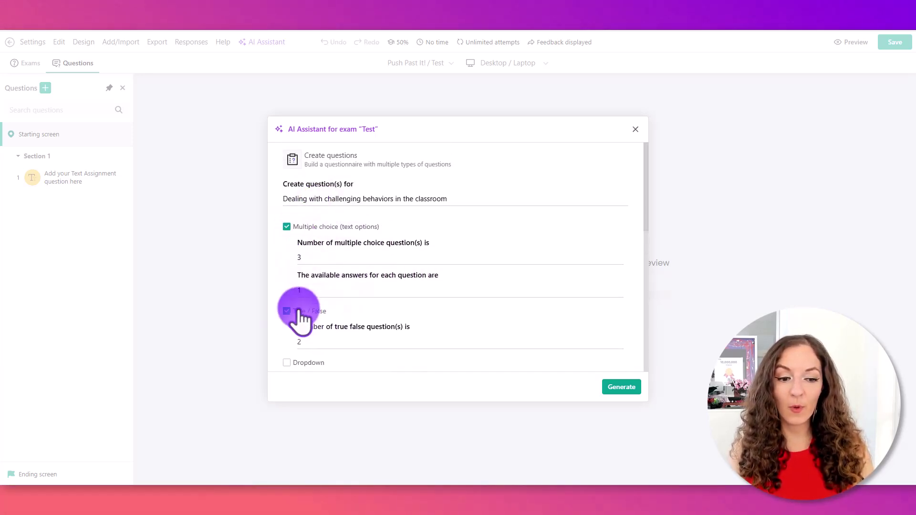
scroll(348, 310, down, 2)
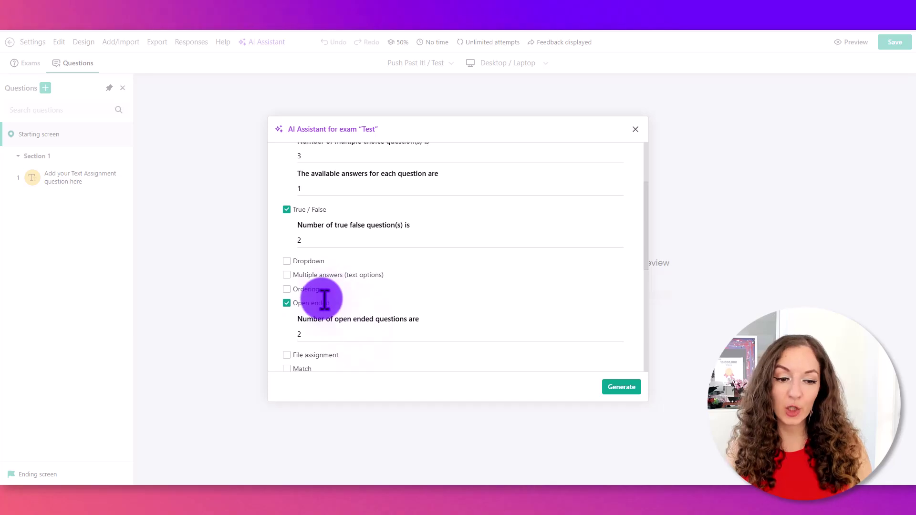
scroll(324, 300, down, 5)
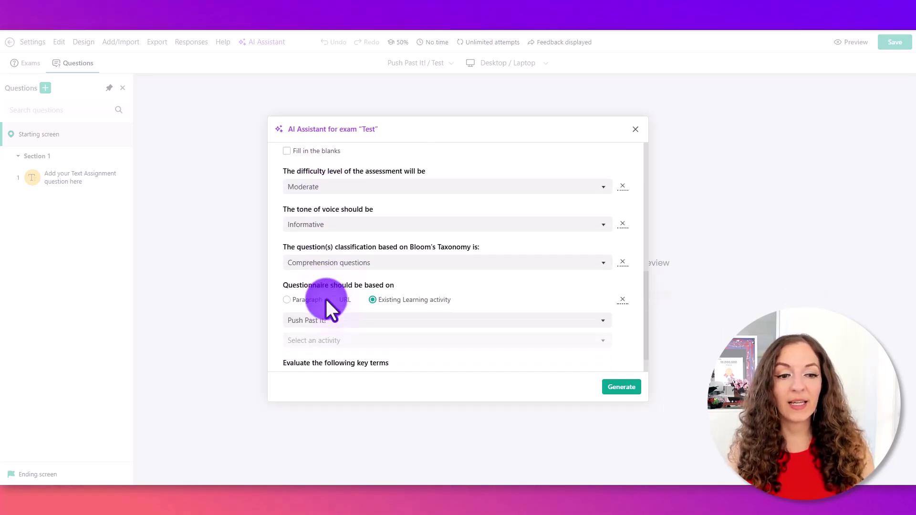
scroll(329, 204, down, 1)
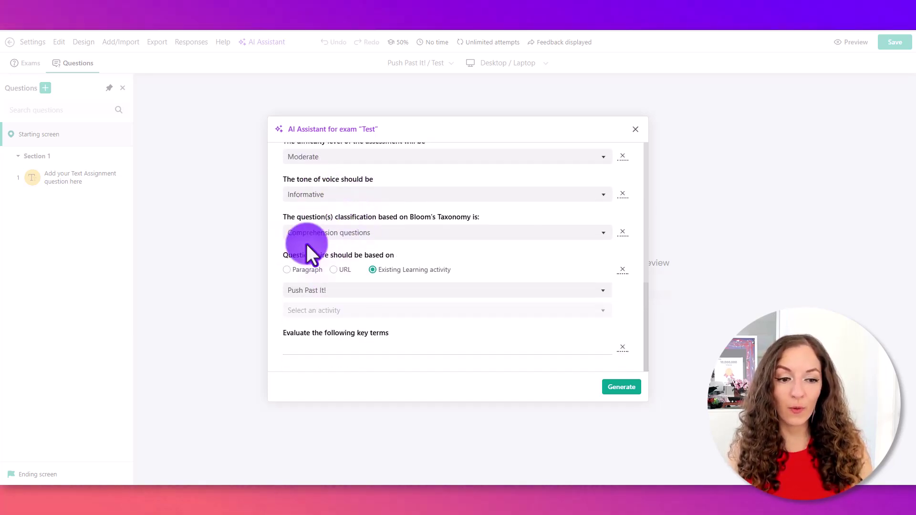
click(337, 232)
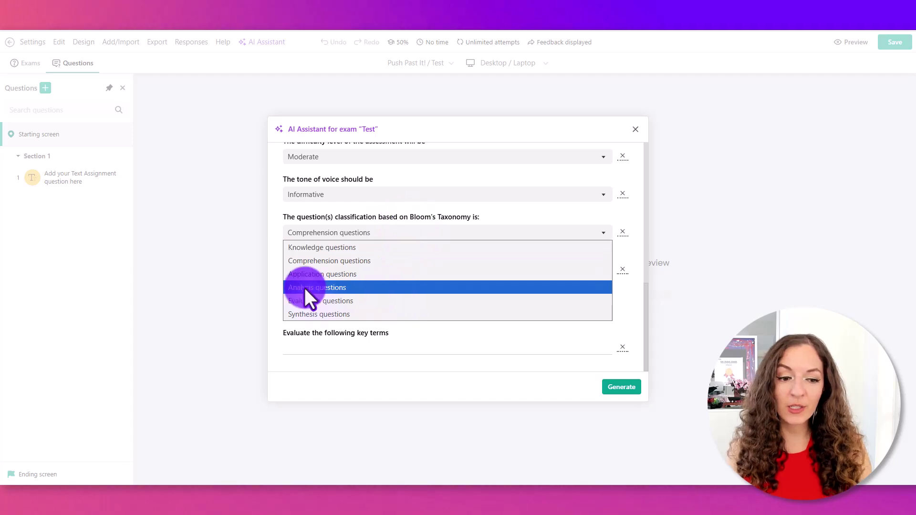
click(512, 217)
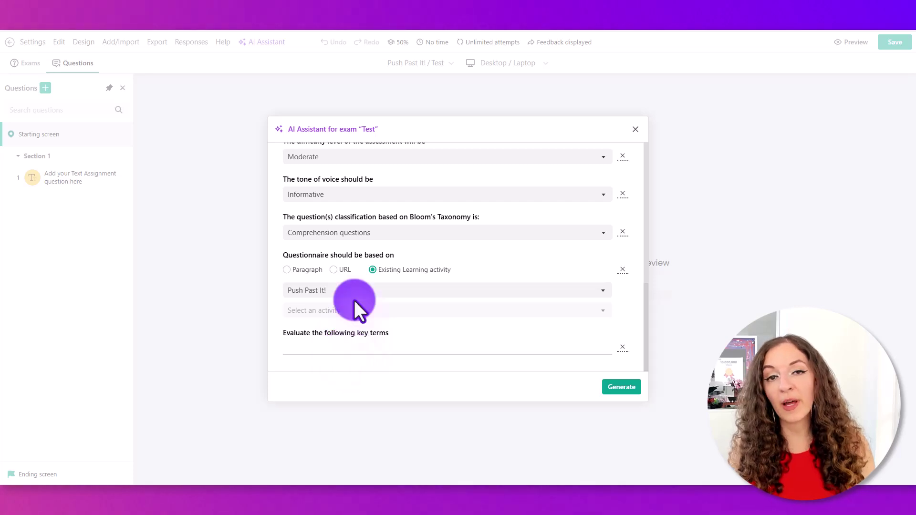
- Remove the key terms criterion and pick Push Past It! as the course for the existing learning activity
click(622, 350)
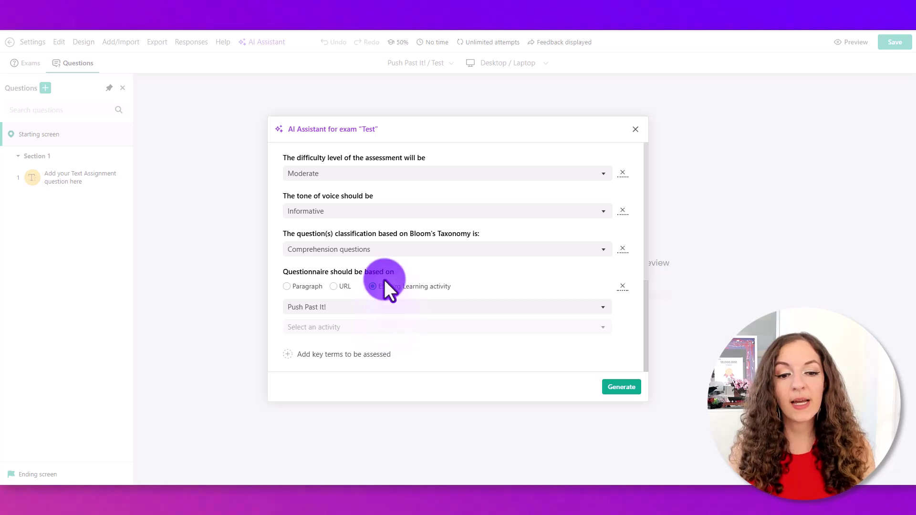
click(333, 308)
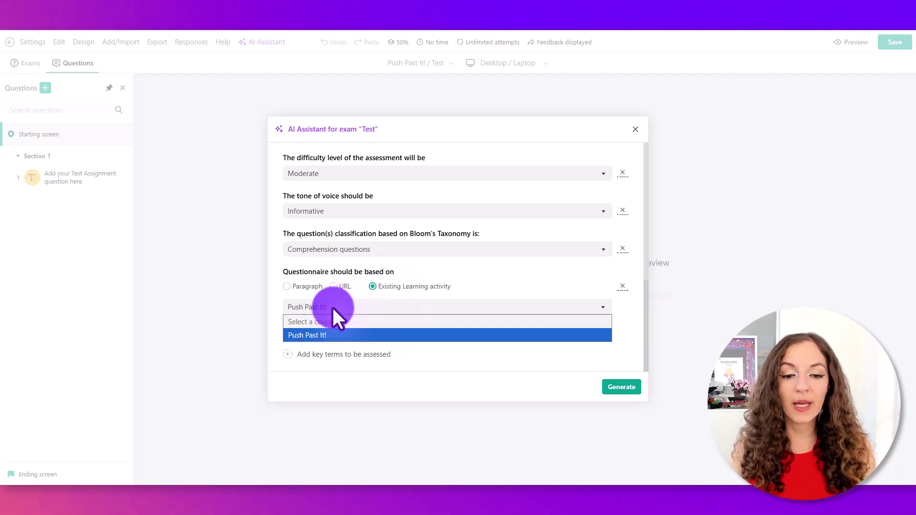
click(335, 334)
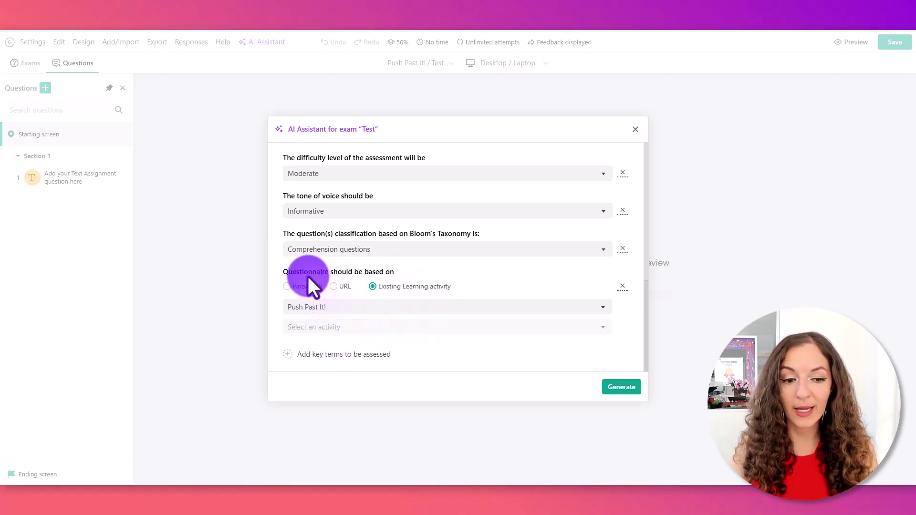
- Base the questionnaire on a course description paragraph starting "With real-world examples and practical solutions" and generate the questions
click(289, 286)
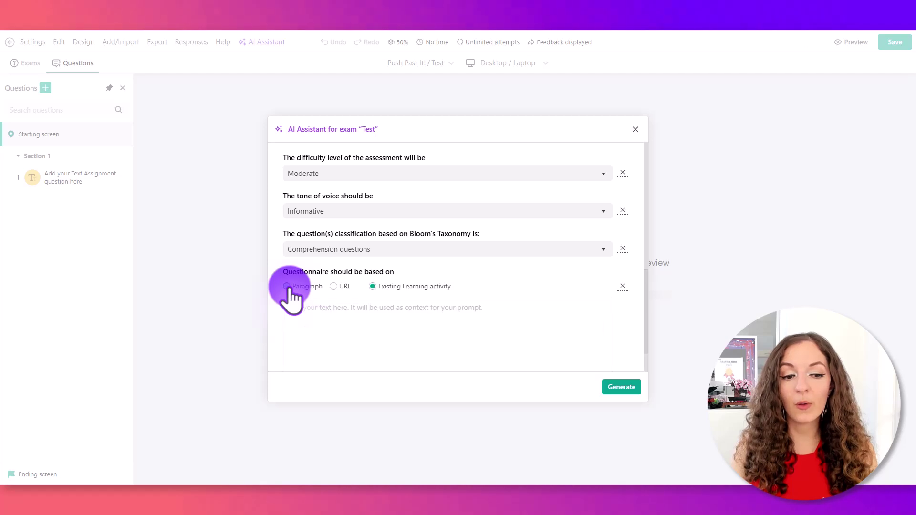
click(333, 313)
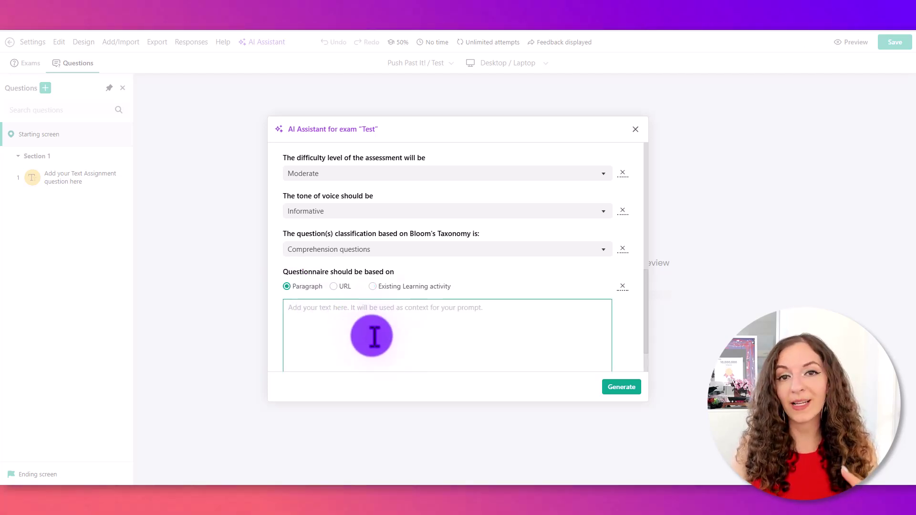
click(373, 287)
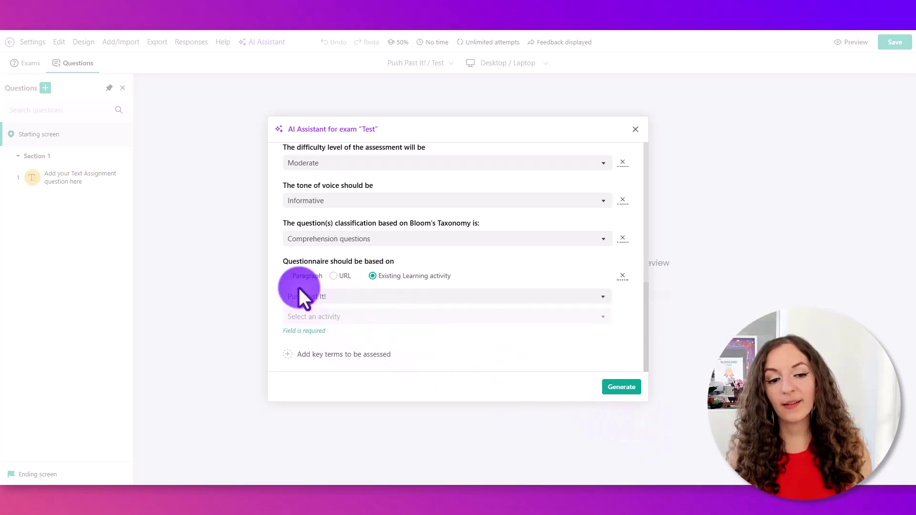
click(288, 276)
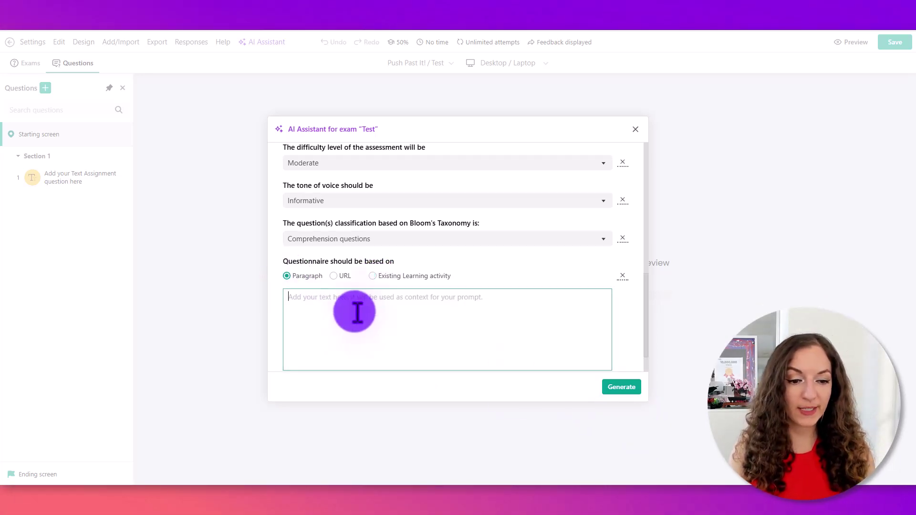
text(With real-world examples and practical solutions, this online course will teach you how to tackle the toughest classroom behaviors, manage overwhelming situations with colleagues and family members, and build a supportive environment where every child thrives - so you can feel empowered and valued in your crucial role.)
scroll(504, 329, down, 1)
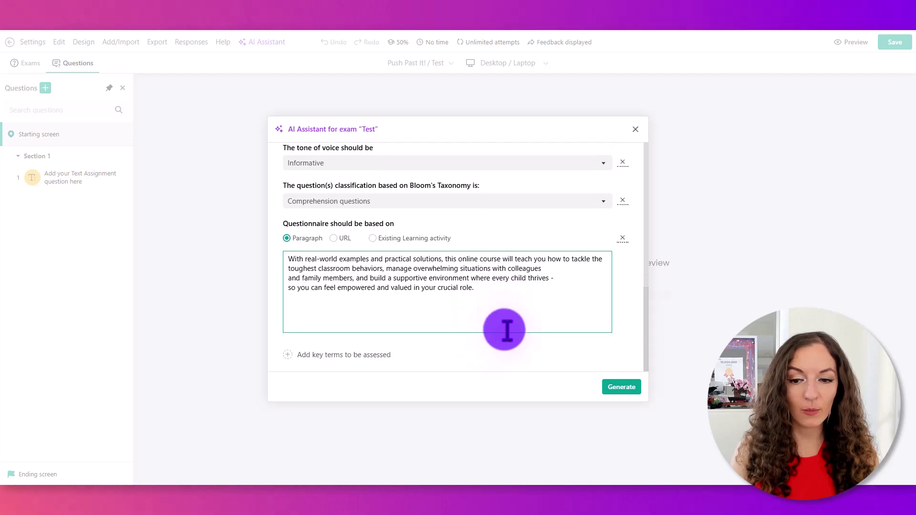
click(622, 388)
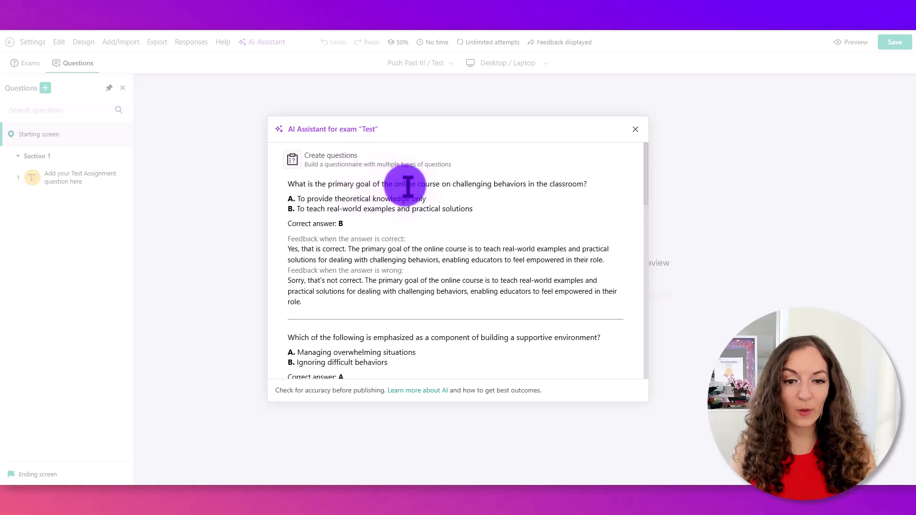
- Read through the first generated question, highlighting its wording, answer options, correct answer and feedback text
drag(461, 186, 586, 189)
click(388, 205)
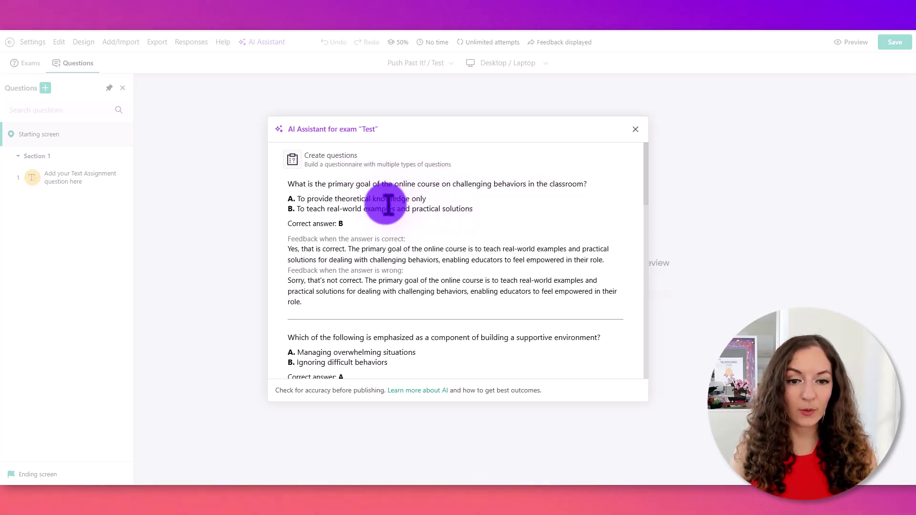
drag(293, 200, 332, 208)
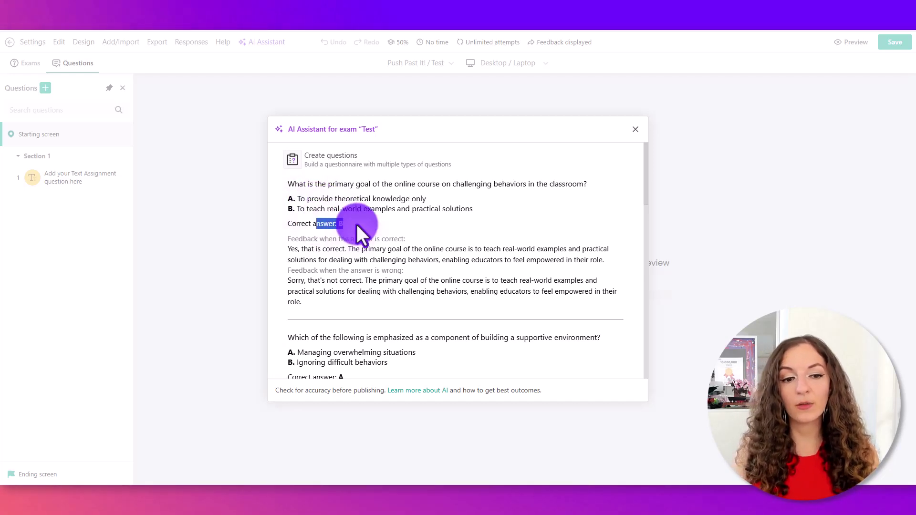
click(328, 234)
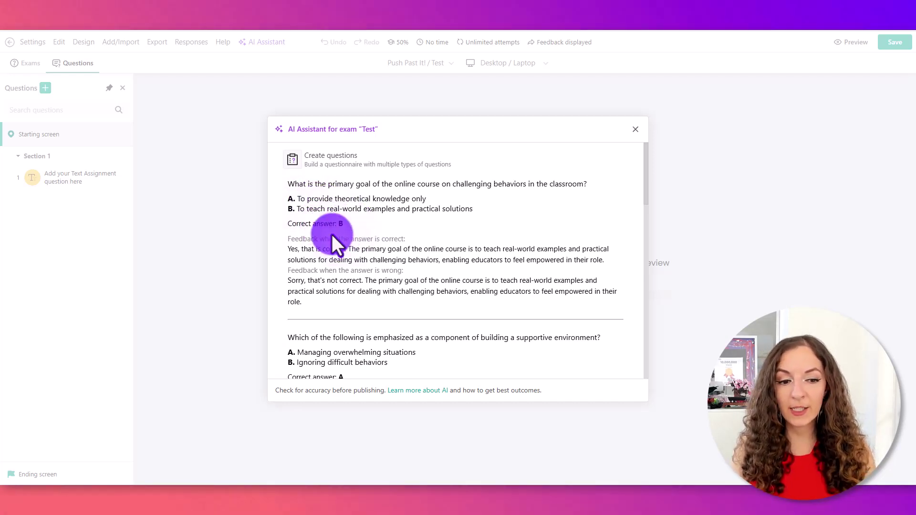
drag(311, 246, 362, 254)
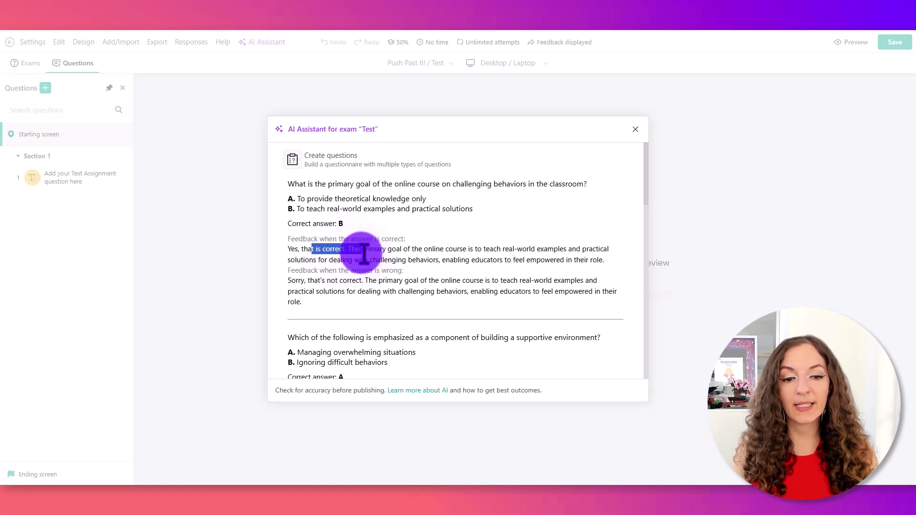
click(373, 253)
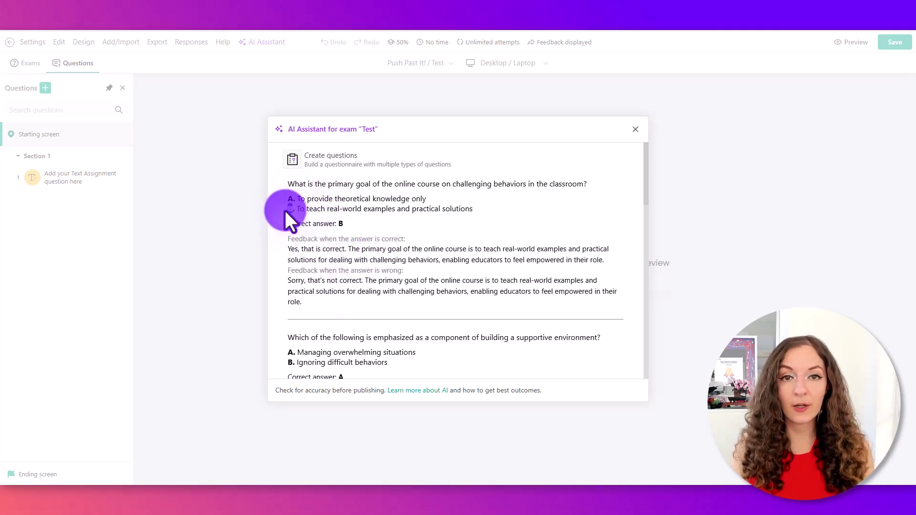
drag(295, 249, 605, 260)
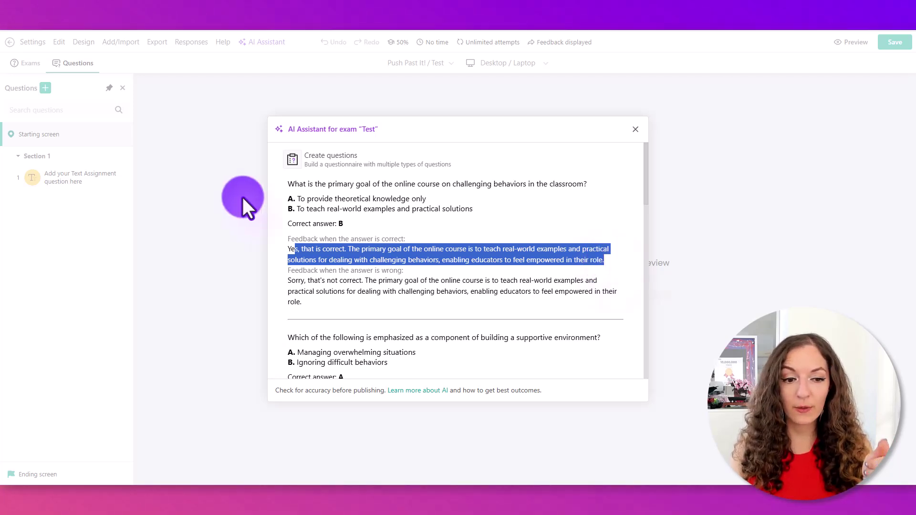
click(301, 199)
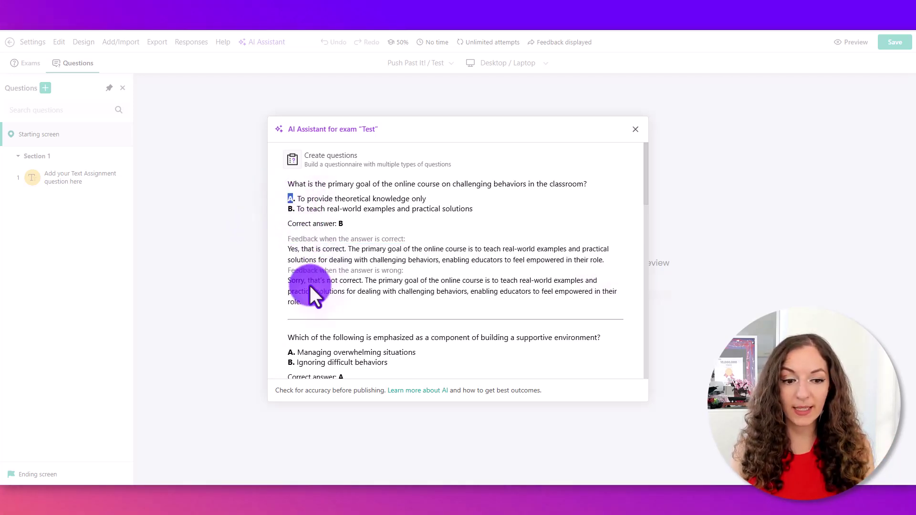
- Read the first question's wrong-answer feedback and look through the remaining generated questions, down to the open-ended ones
drag(292, 281, 326, 312)
click(374, 299)
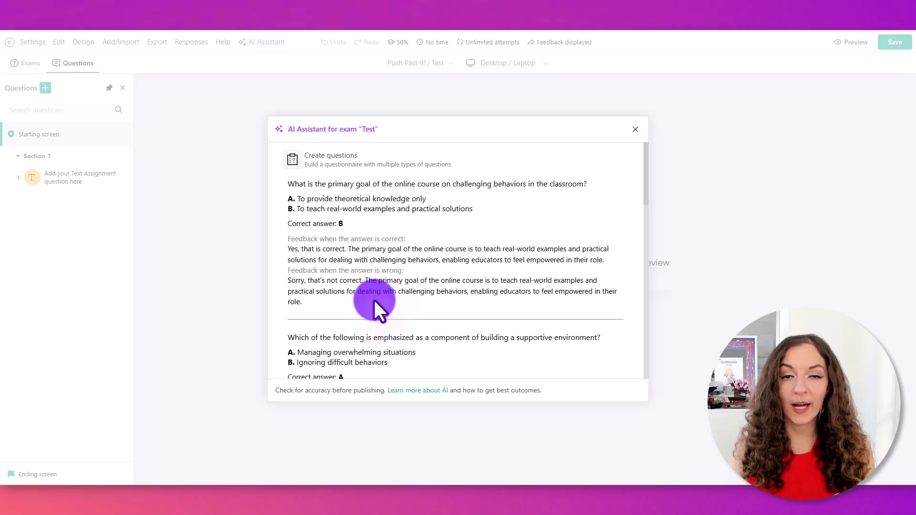
drag(300, 279, 317, 303)
scroll(388, 280, down, 5)
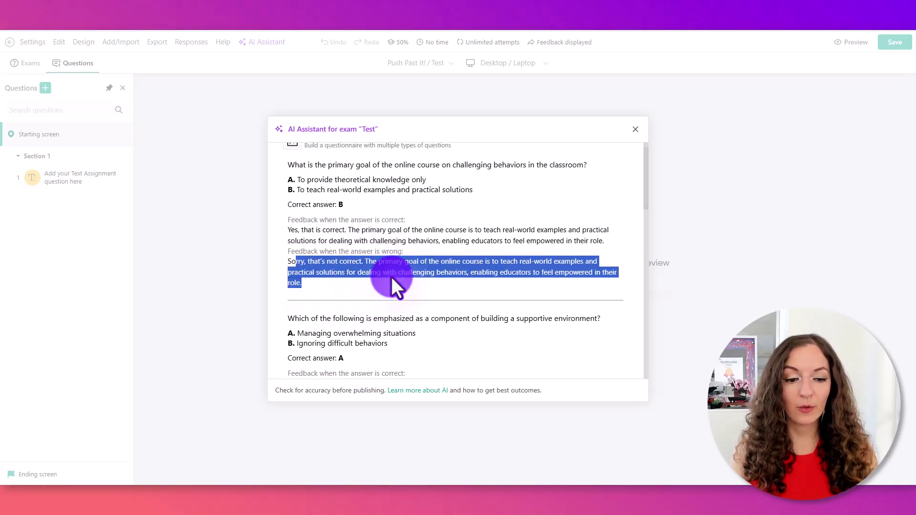
scroll(394, 279, down, 6)
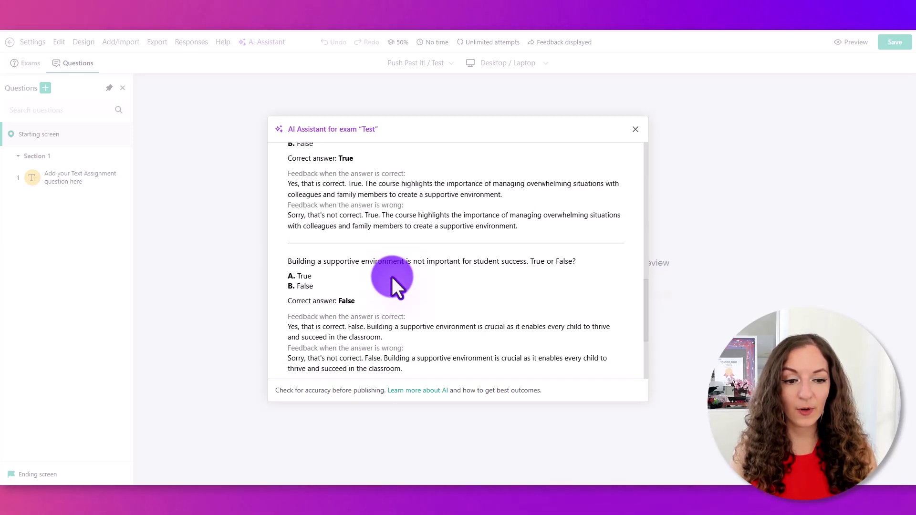
scroll(394, 279, down, 2)
scroll(392, 276, down, 2)
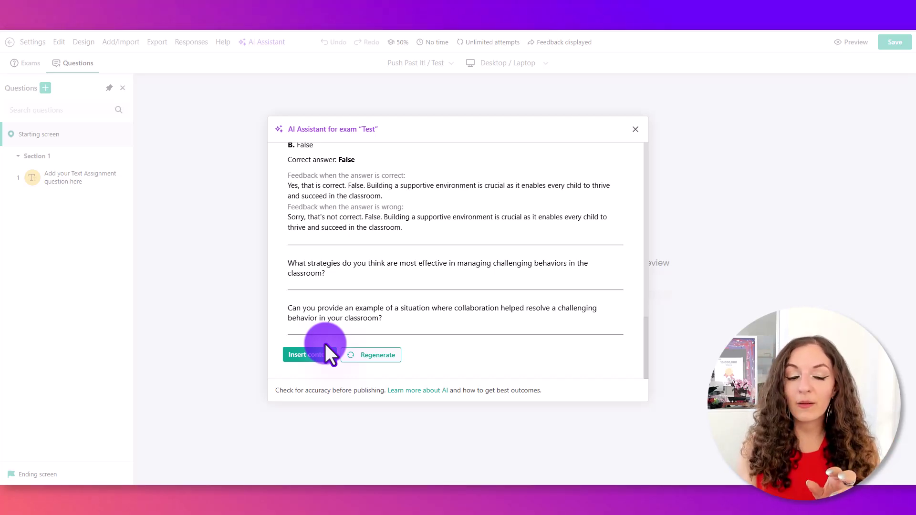
- Regenerate the questionnaire, look over the new questions and close the AI assistant without inserting them
click(379, 356)
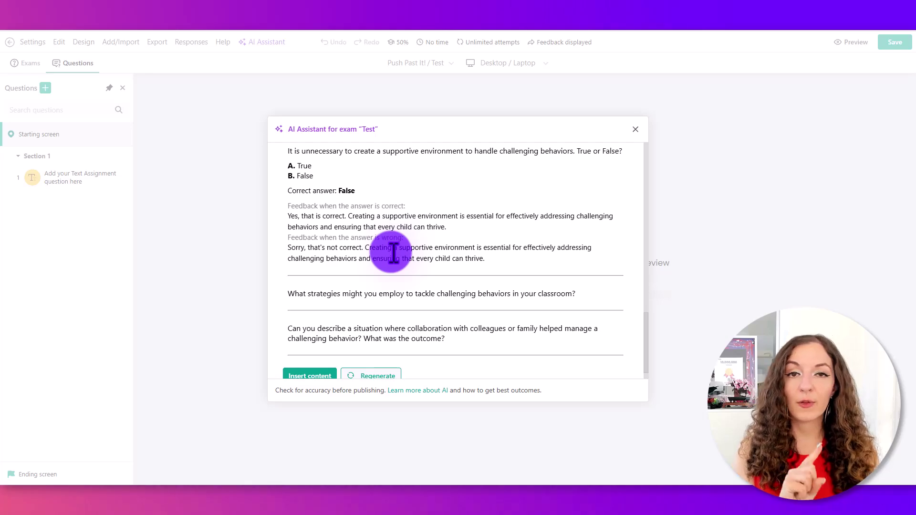
scroll(391, 251, up, 5)
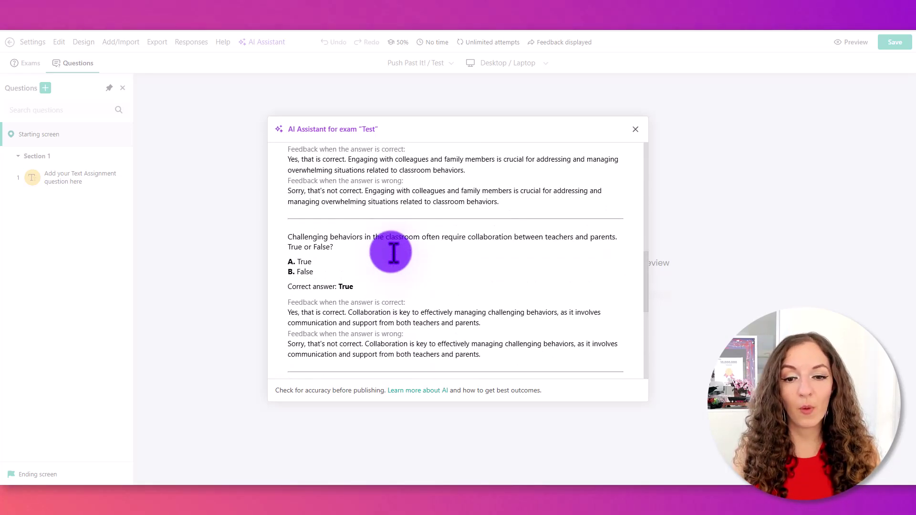
scroll(390, 252, down, 6)
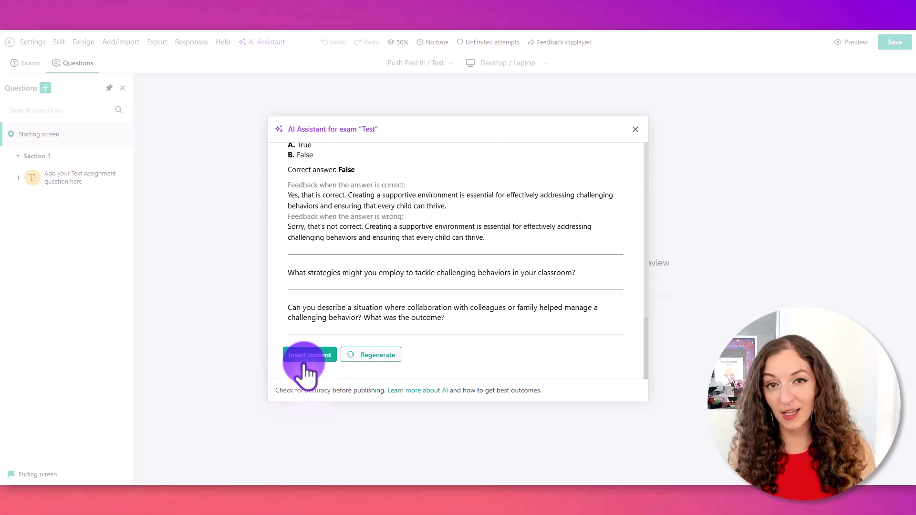
click(304, 365)
click(481, 286)
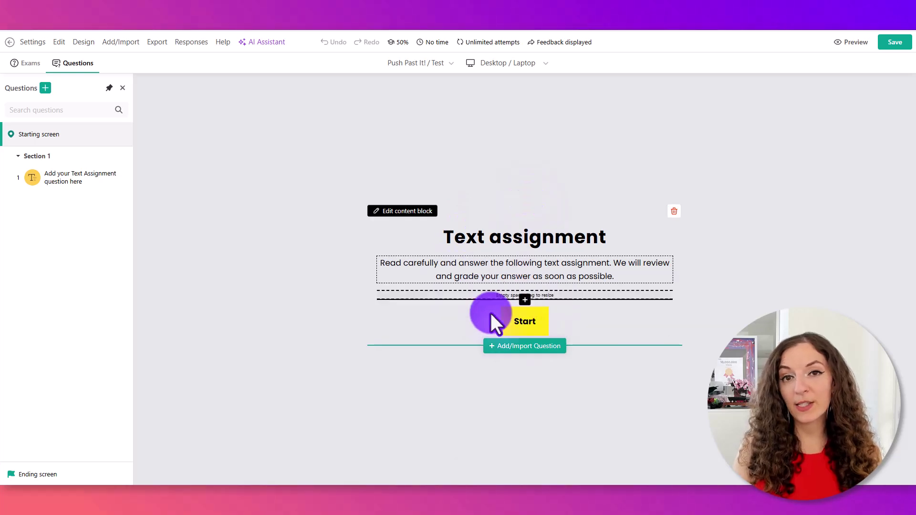
- Select the starting screen's whole instruction paragraph and have the AI assistant rewrite it with the Make it catchy option
click(525, 267)
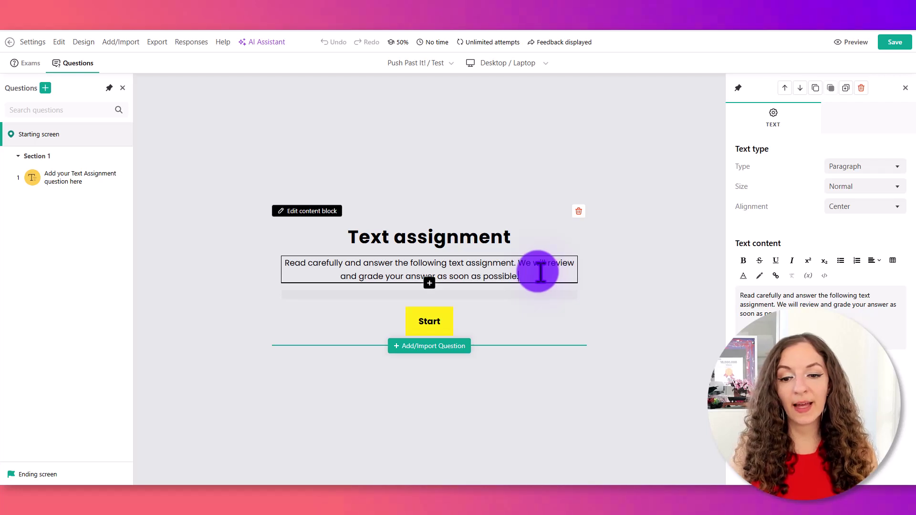
triple_click(370, 272)
click(366, 245)
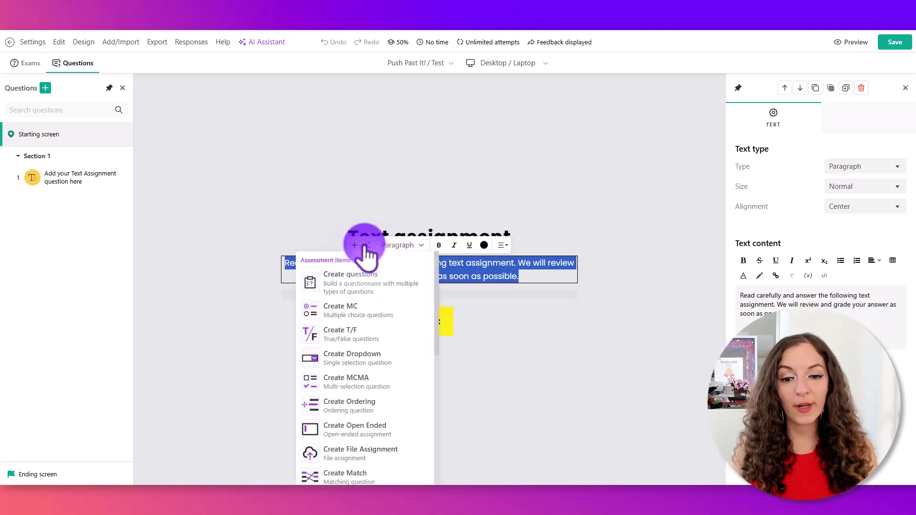
scroll(375, 346, down, 3)
scroll(377, 353, down, 2)
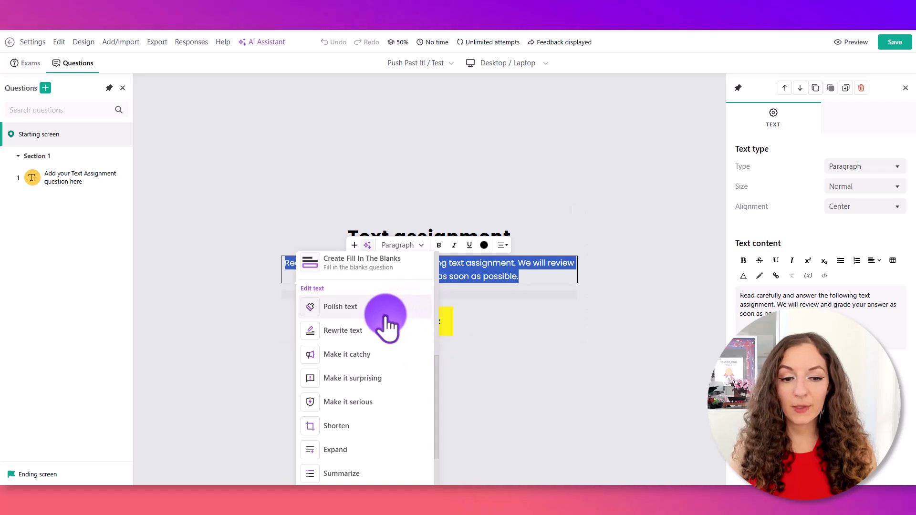
click(347, 354)
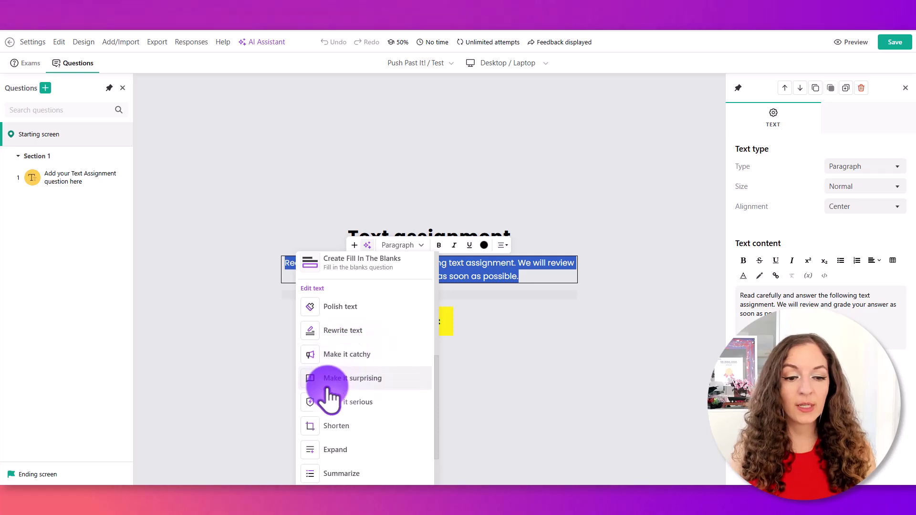
- Read the catchy rewrite, discard it by closing the AI assistant and deselect the paragraph
drag(289, 176, 507, 186)
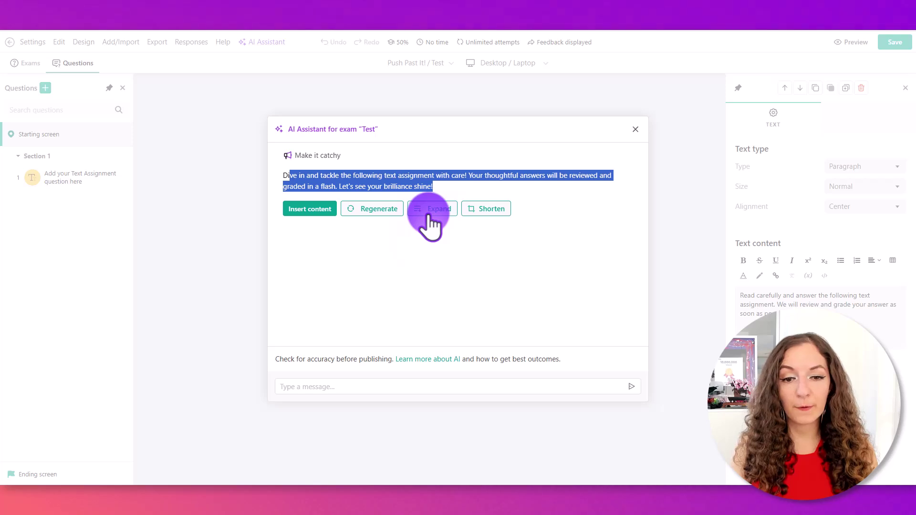
click(631, 134)
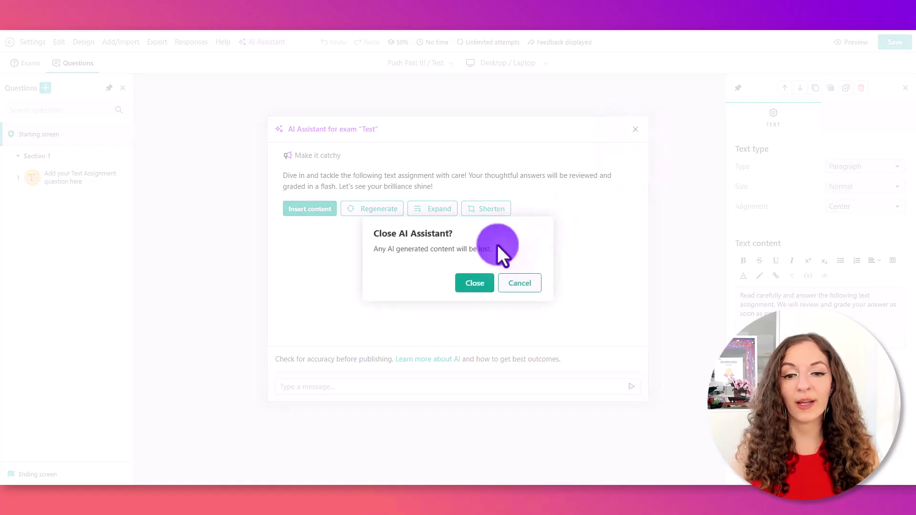
click(474, 282)
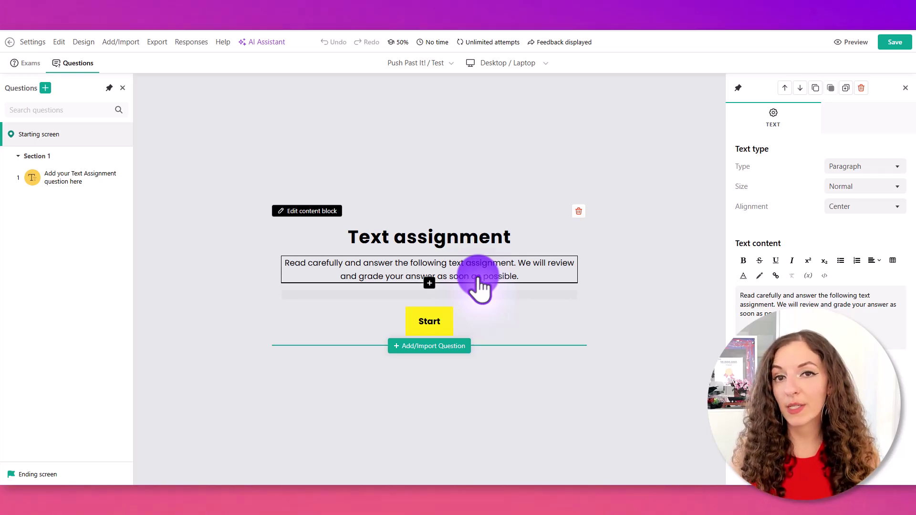
click(695, 165)
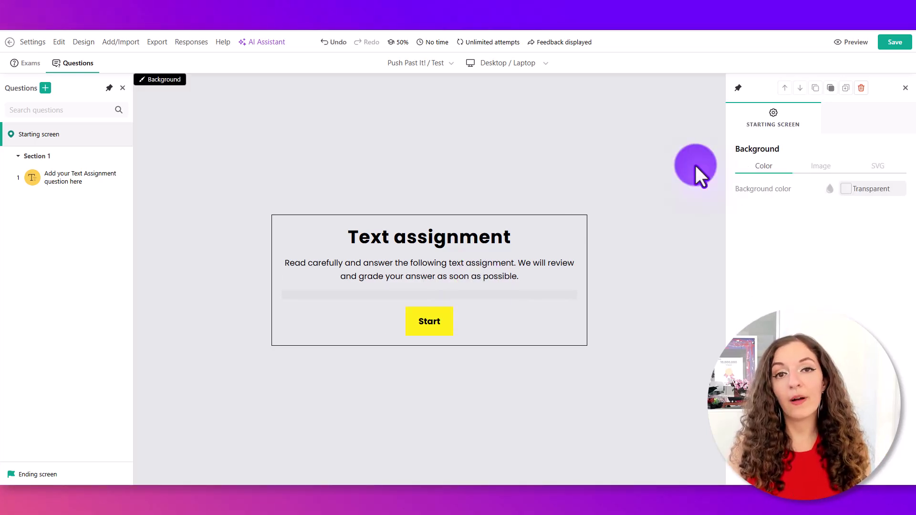